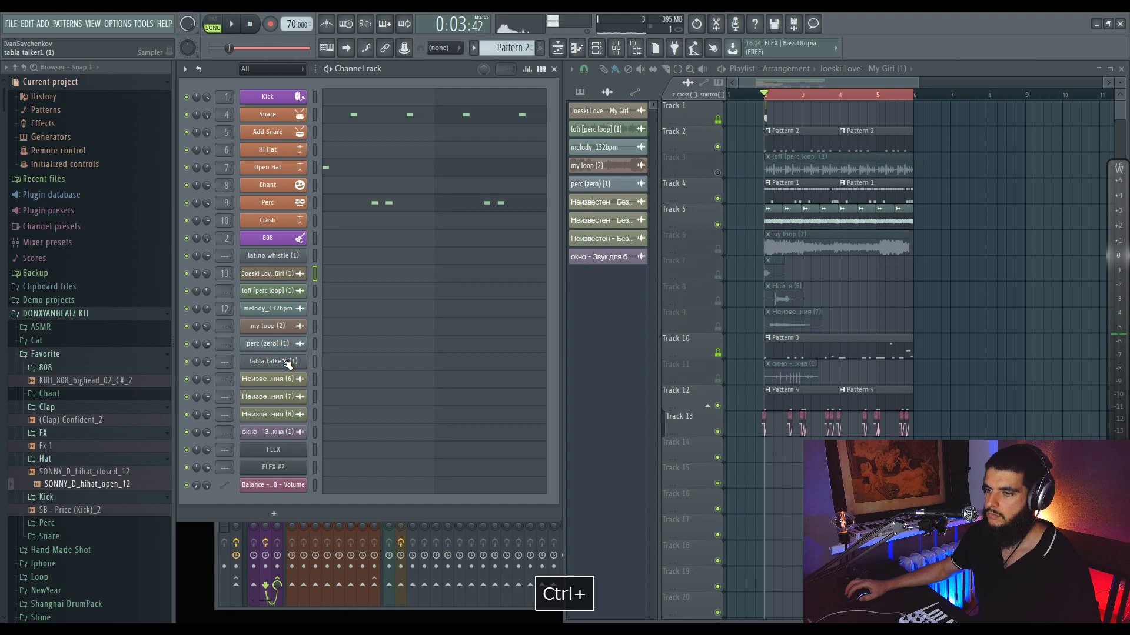
- Open the sampler settings of tabla talker1 (1) and audition the sample over the playing arrangement
{"action": "left_click", "coordinate": [287, 363]}
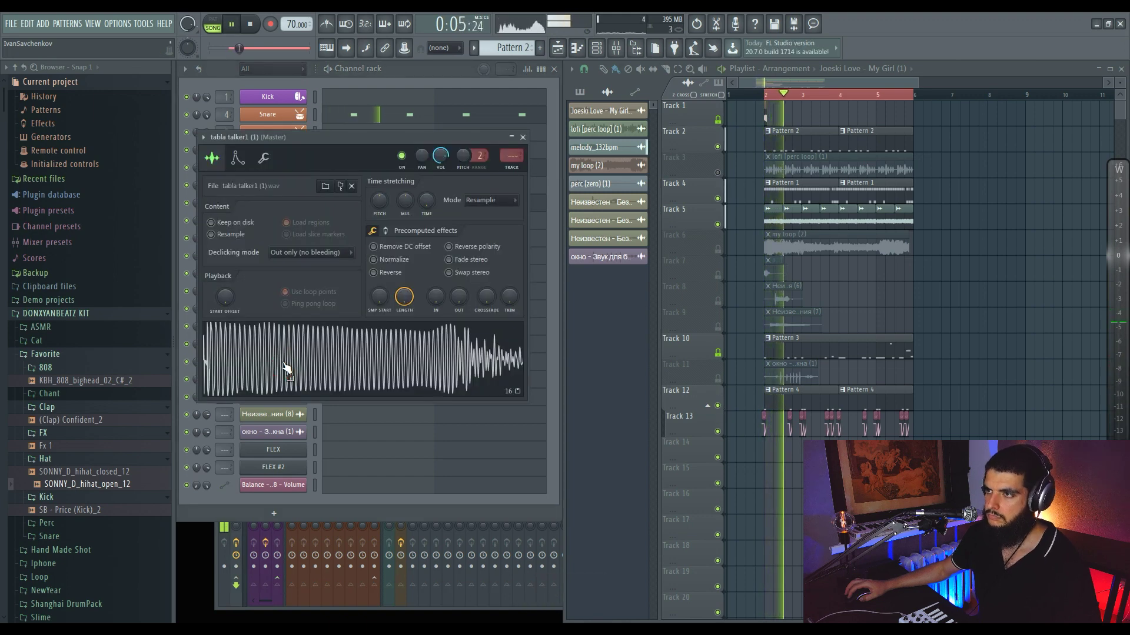
{"action": "key", "text": "space"}
{"action": "key", "text": "space"}
{"action": "left_click", "coordinate": [282, 363]}
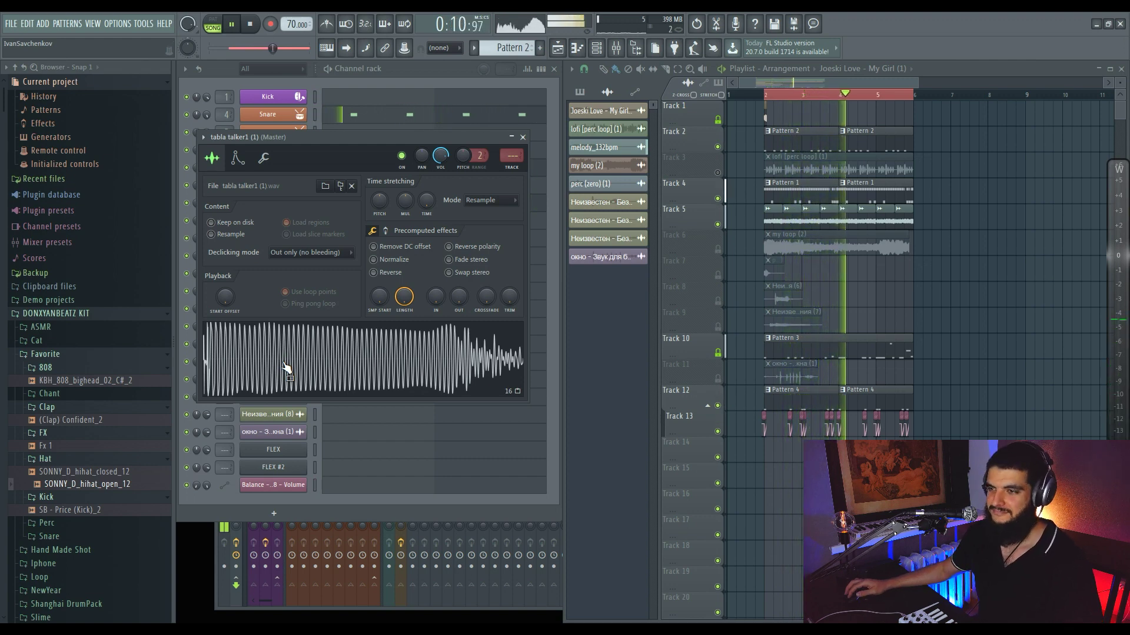
{"action": "key", "text": "space"}
{"action": "left_click", "coordinate": [303, 363]}
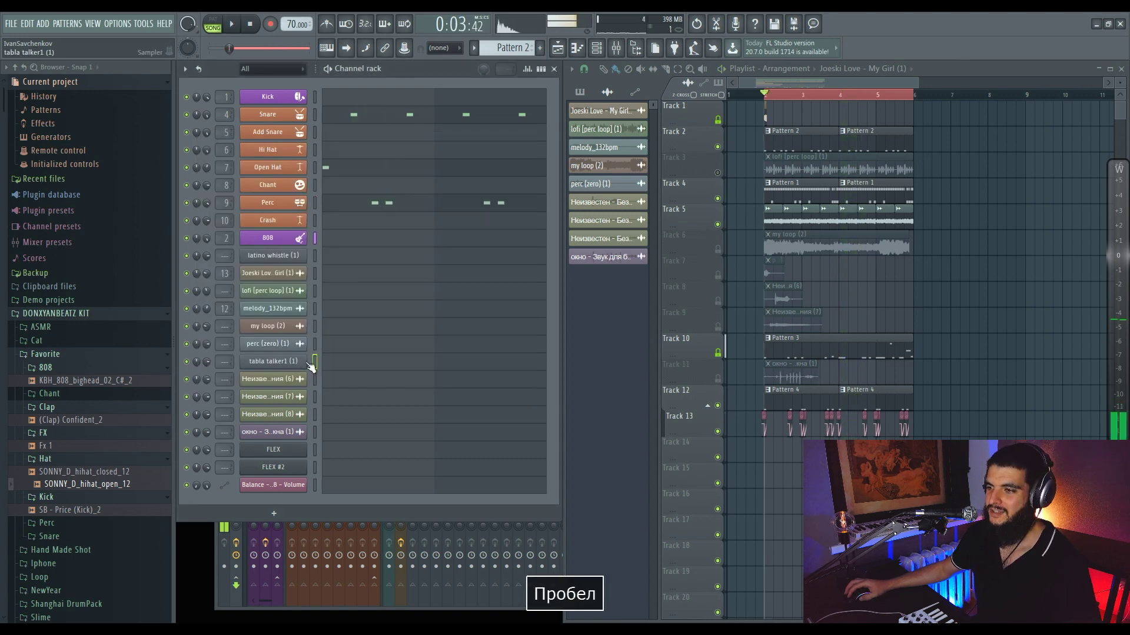
- Place two tabla talker1 (1) hits in Pattern 2, one in each bar, using the piano roll
{"action": "right_click", "coordinate": [304, 362]}
{"action": "left_click", "coordinate": [335, 366]}
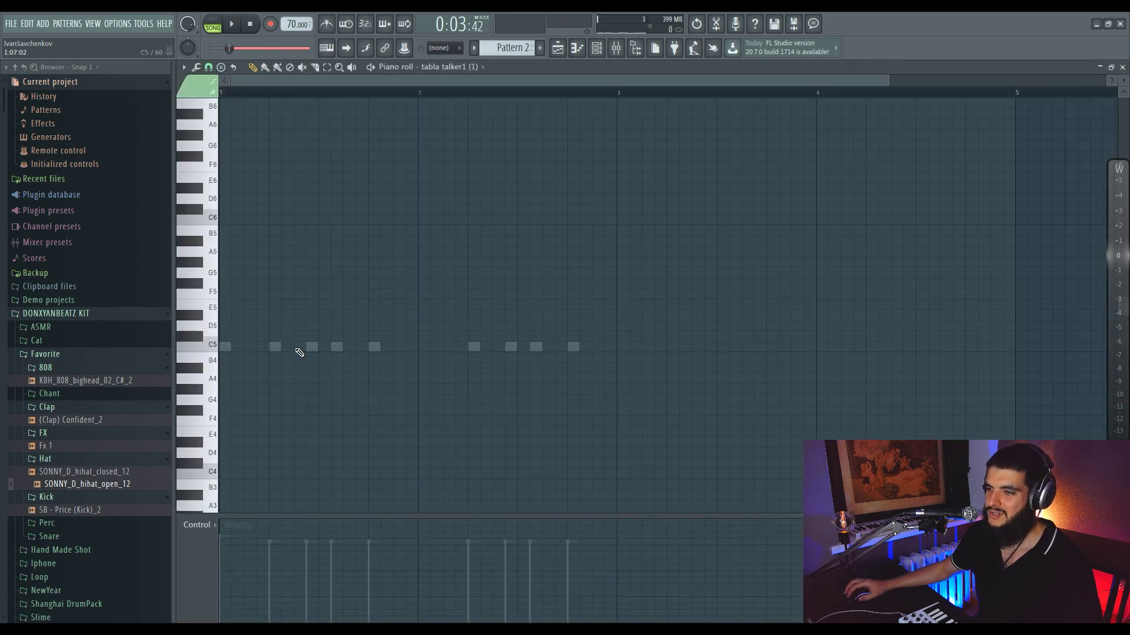
{"action": "key", "text": "Escape"}
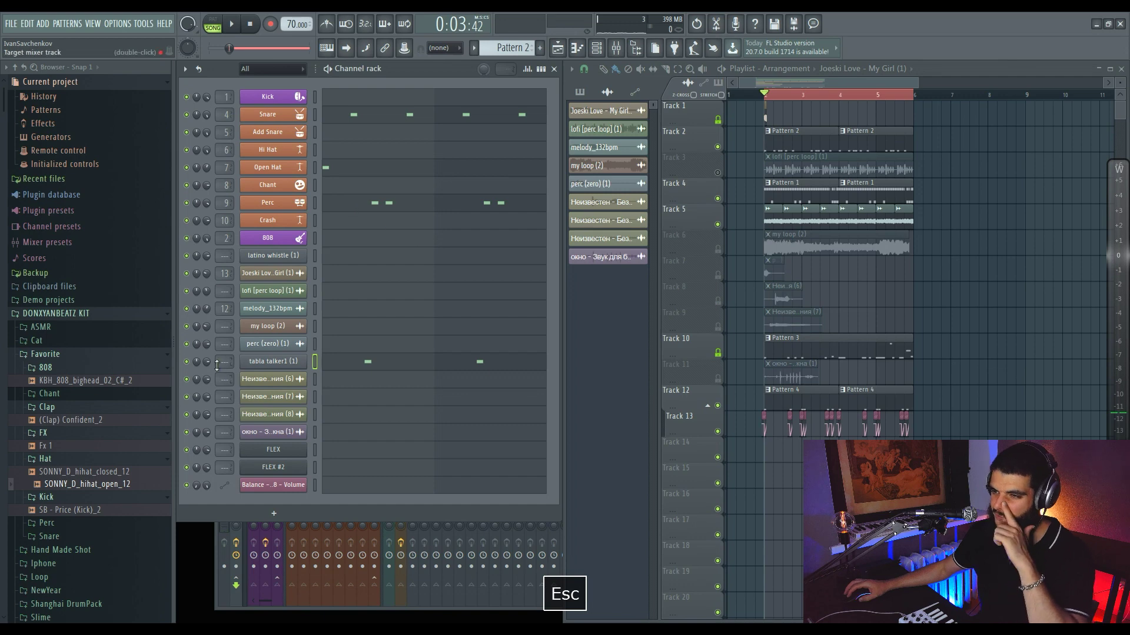
- Play the arrangement and remove the first of the two tabla talker1 (1) hits from Pattern 2
{"action": "key", "text": "space"}
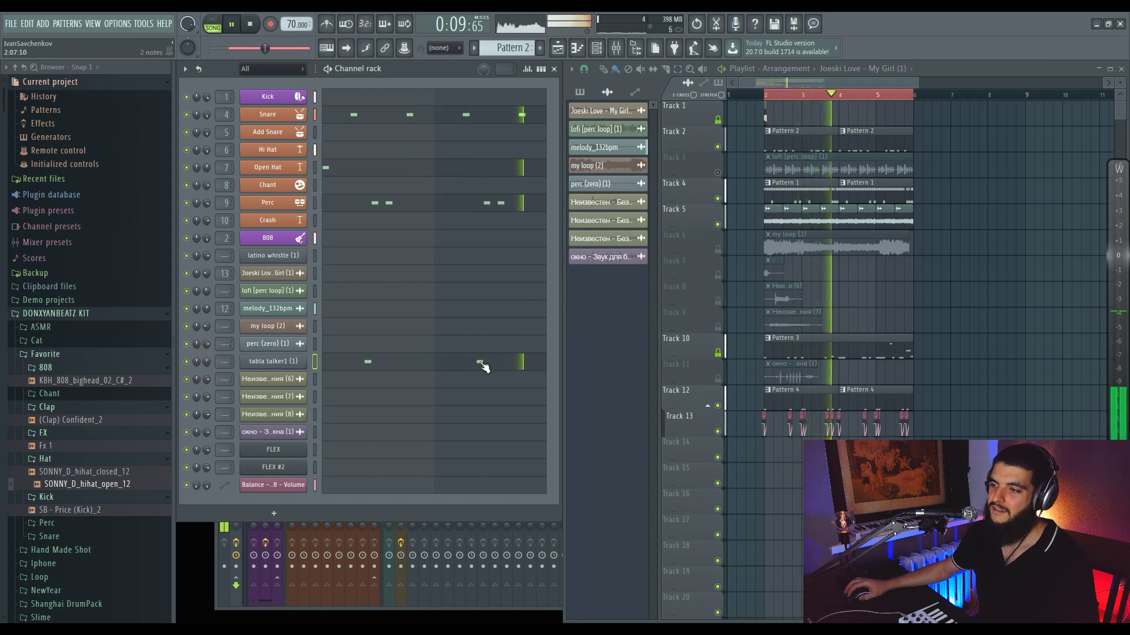
{"action": "key", "text": "space"}
{"action": "left_click", "coordinate": [374, 364]}
{"action": "key", "text": "Escape"}
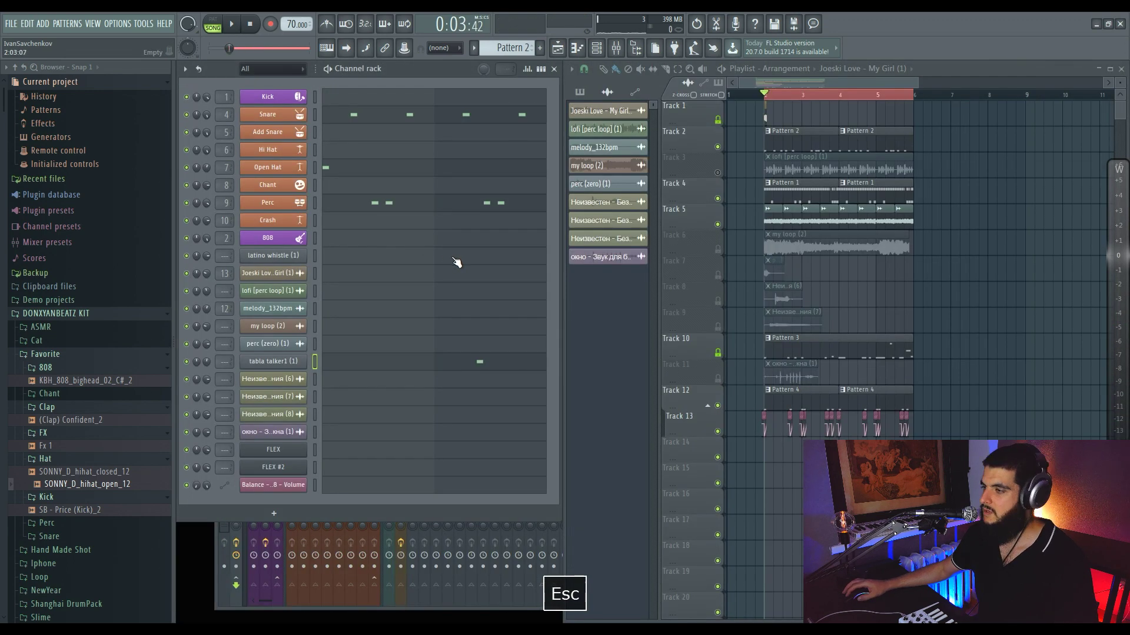
{"action": "key", "text": "space"}
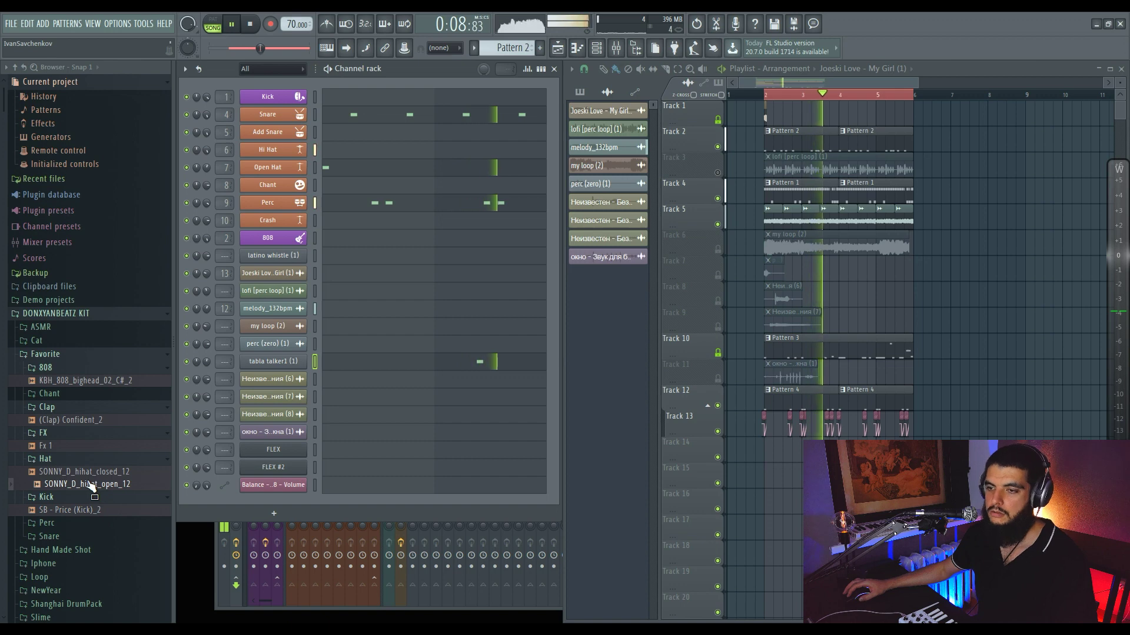
{"action": "key", "text": "space"}
- Add the BB - Perc (Long Triangle)_2 sample from the Favorite Perc folder as a new channel below Perc
{"action": "left_click", "coordinate": [88, 522]}
{"action": "left_click", "coordinate": [92, 524]}
{"action": "left_click_drag", "start_coordinate": [300, 261], "coordinate": [283, 214]}
- Place one BB - Perc (Long Triangle)_2 note in the second bar of Pattern 2 in the piano roll
{"action": "key", "text": "space"}
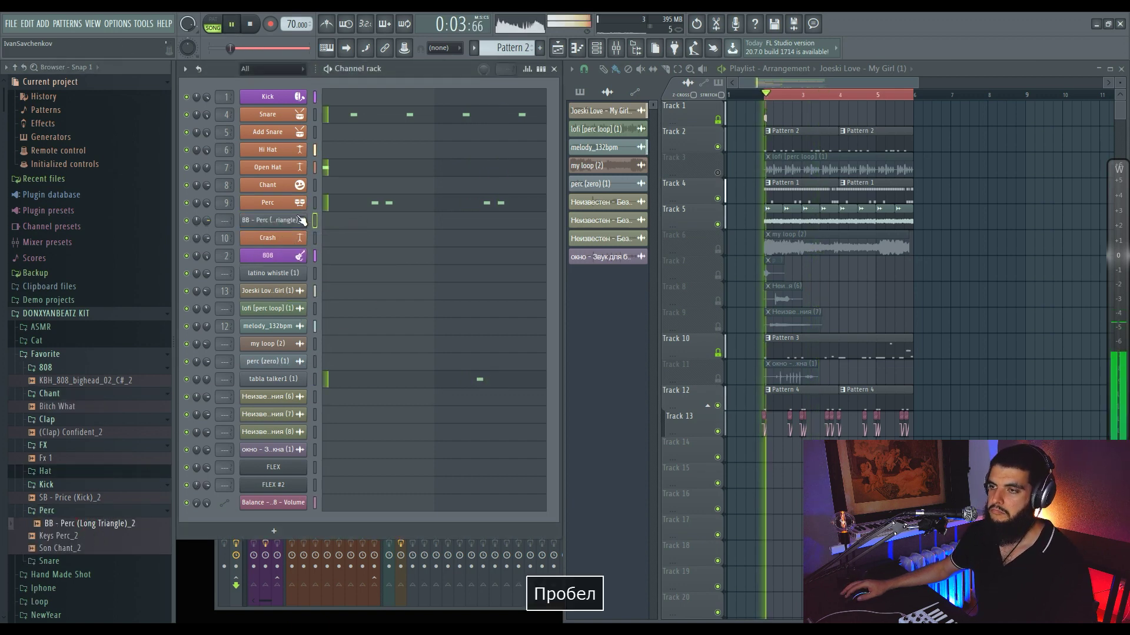
{"action": "left_click", "coordinate": [336, 226]}
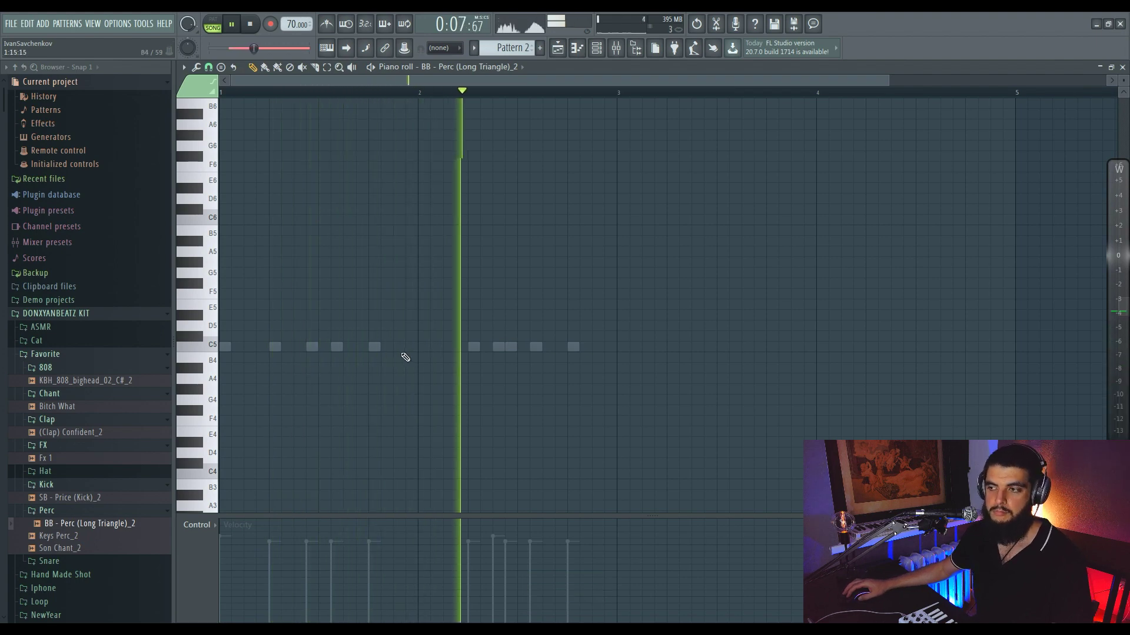
{"action": "key", "text": "Escape"}
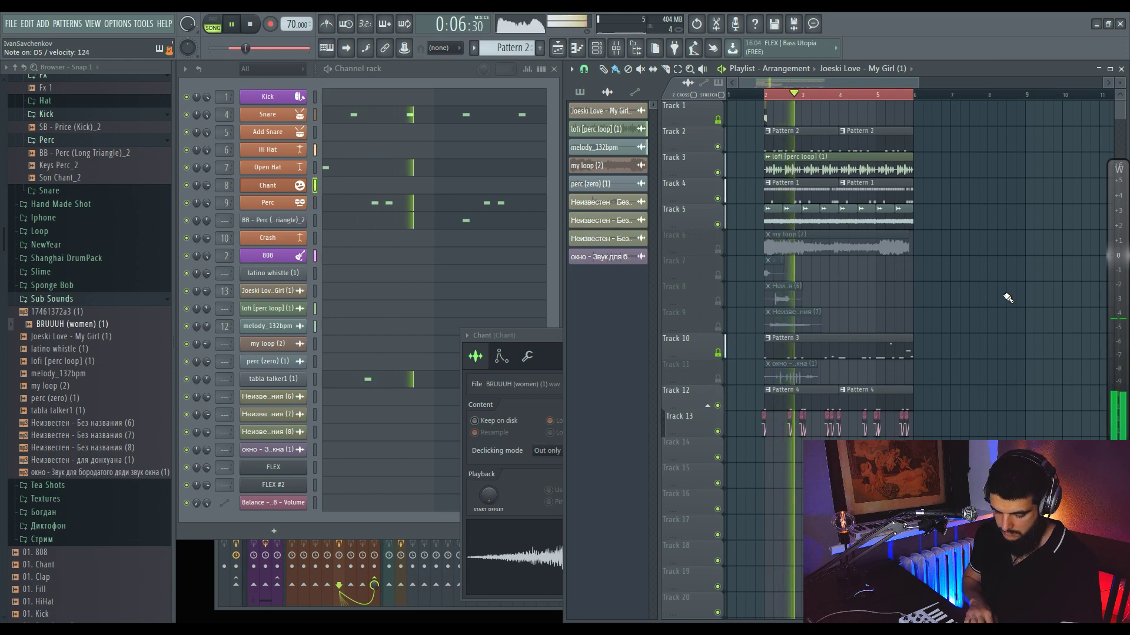
- Mute Track 3 holding the lofi [perc loop] clip and switch to the empty Pattern 5
{"action": "left_click", "coordinate": [717, 173]}
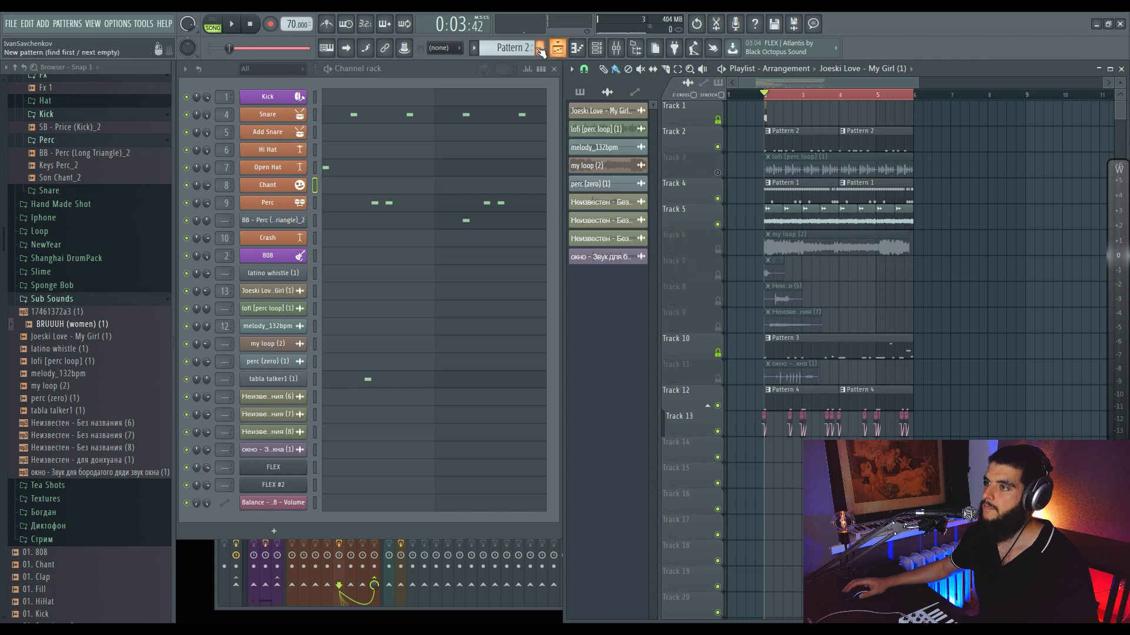
{"action": "scroll", "coordinate": [517, 46], "scroll_direction": "up", "scroll_amount": 3}
- Set the time stereo offset of Fruity Delay 2 on the Chant mixer track to 1.9 ms right while the song plays
{"action": "left_click", "coordinate": [616, 48]}
{"action": "left_click", "coordinate": [977, 343]}
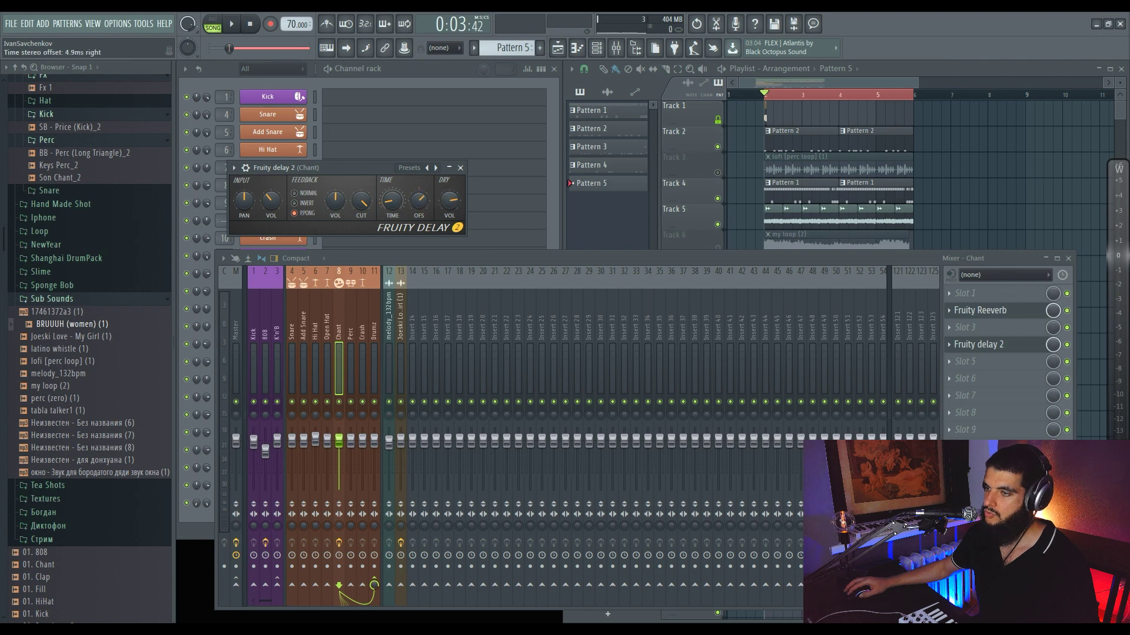
{"action": "key", "text": "space"}
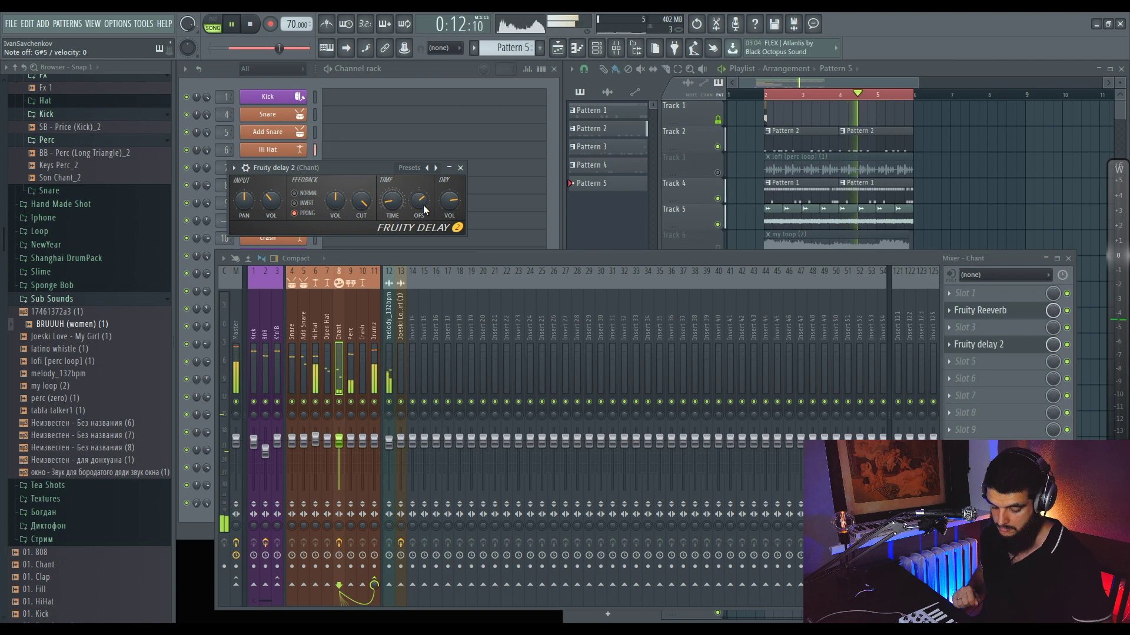
{"action": "left_click_drag", "start_coordinate": [422, 205], "coordinate": [422, 214]}
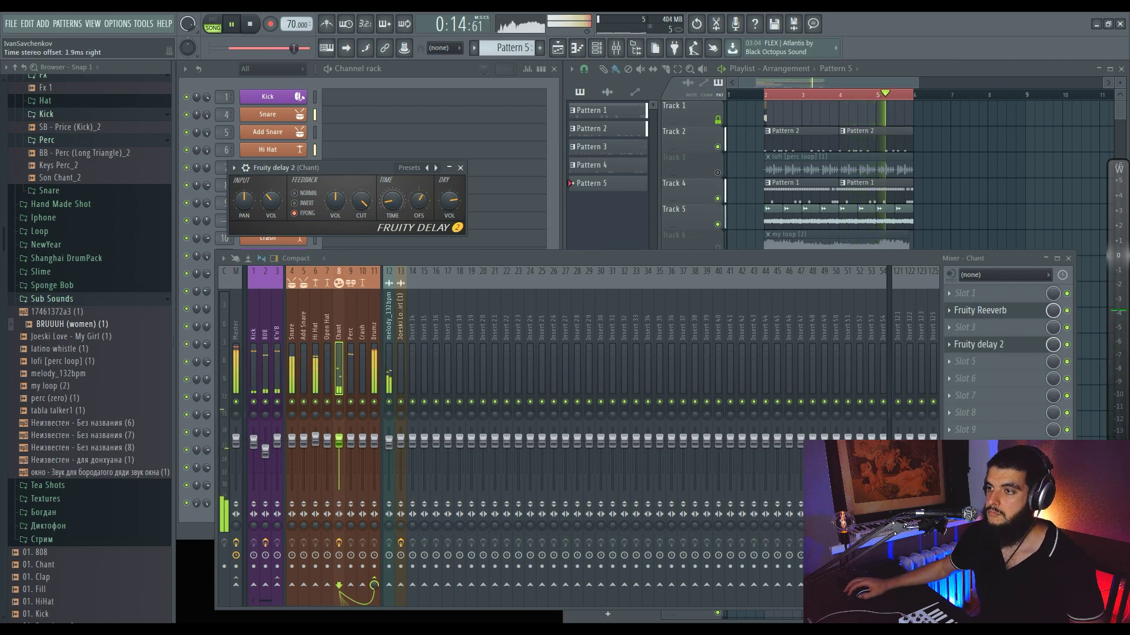
{"action": "left_click", "coordinate": [436, 80]}
{"action": "key", "text": "space"}
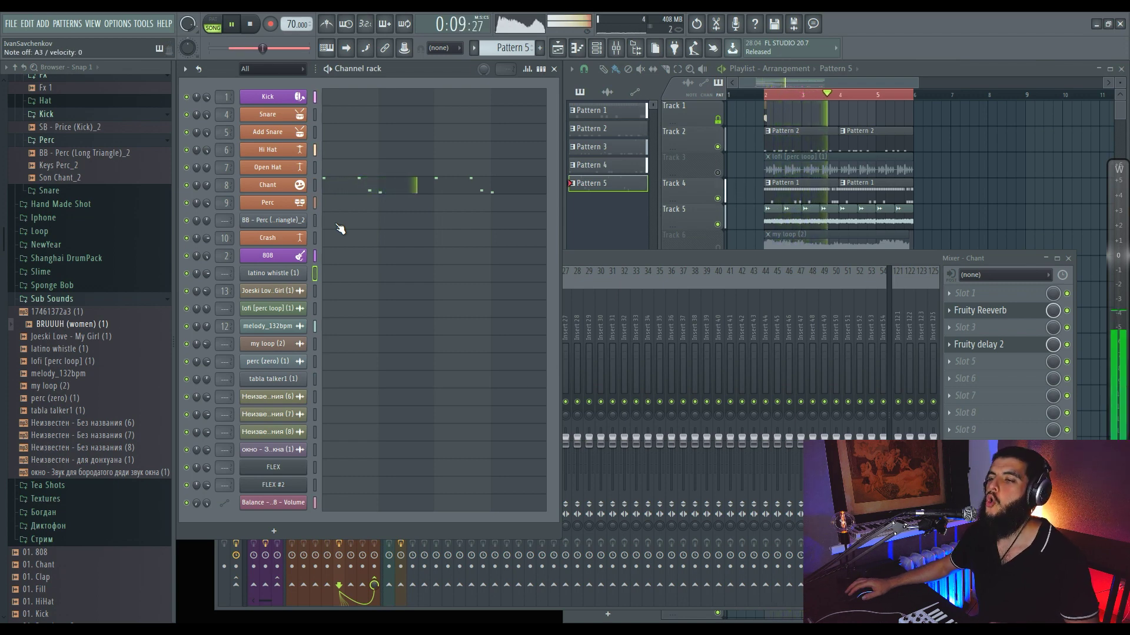
- Route the latino whistle (1) channel to mixer track 14 and load Fruity Reeverb 2 in effect slot 4
{"action": "left_click", "coordinate": [296, 272]}
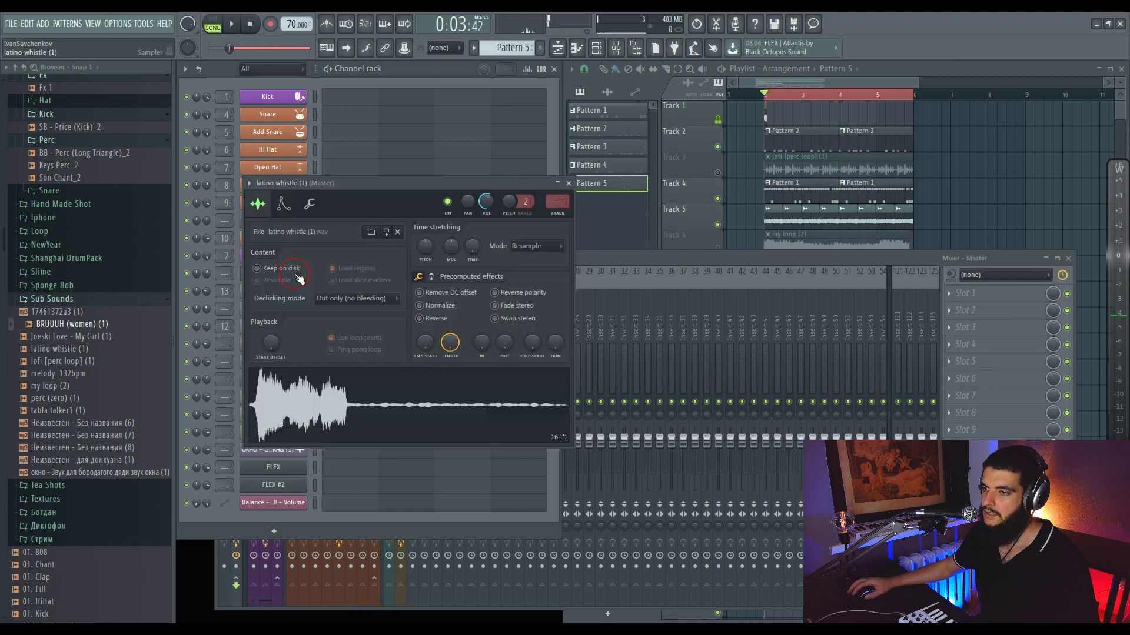
{"action": "left_click", "coordinate": [557, 213]}
{"action": "left_click", "coordinate": [965, 344]}
{"action": "mouse_move", "coordinate": [989, 359]}
{"action": "mouse_move", "coordinate": [760, 72]}
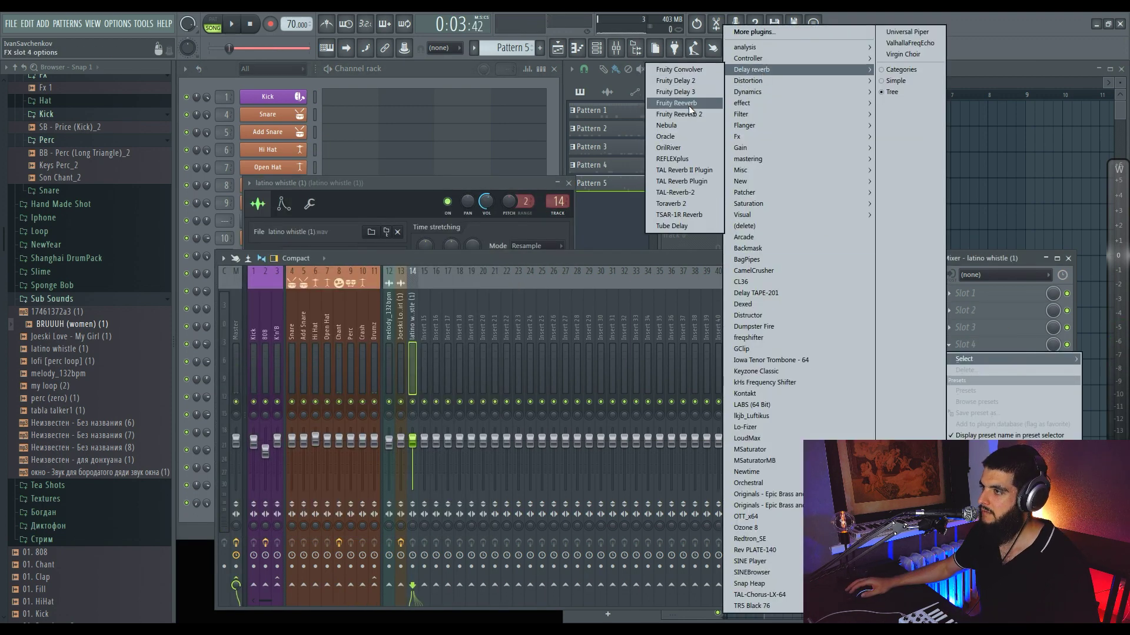
{"action": "left_click", "coordinate": [691, 114]}
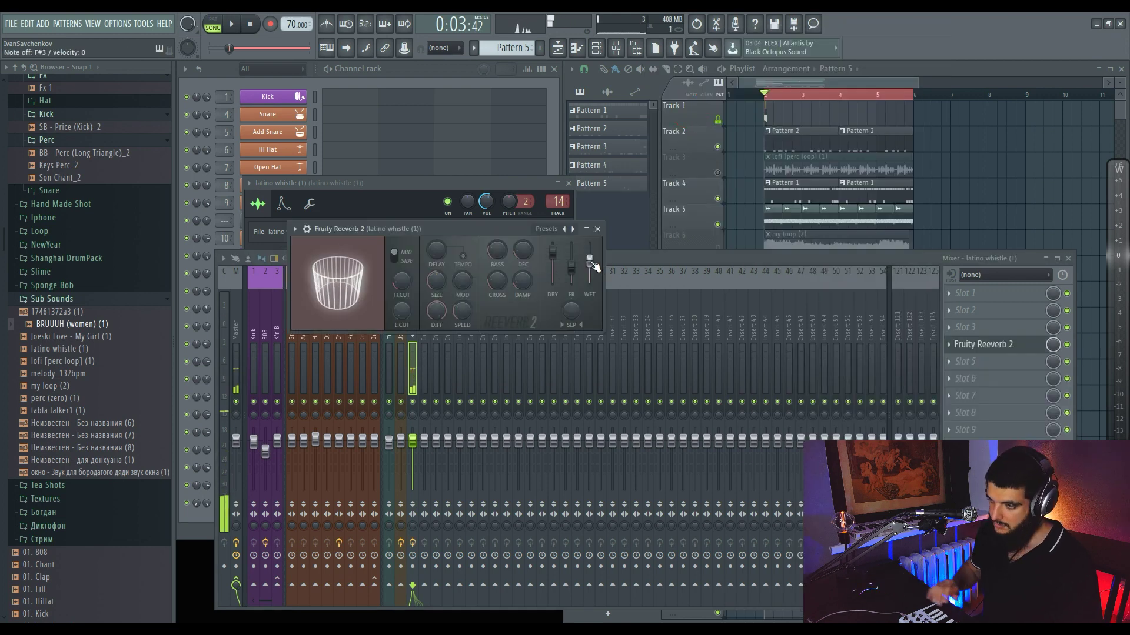
- Audition the latino whistle (1) with its reverb over the song and inspect its sampler settings
{"action": "key", "text": "space"}
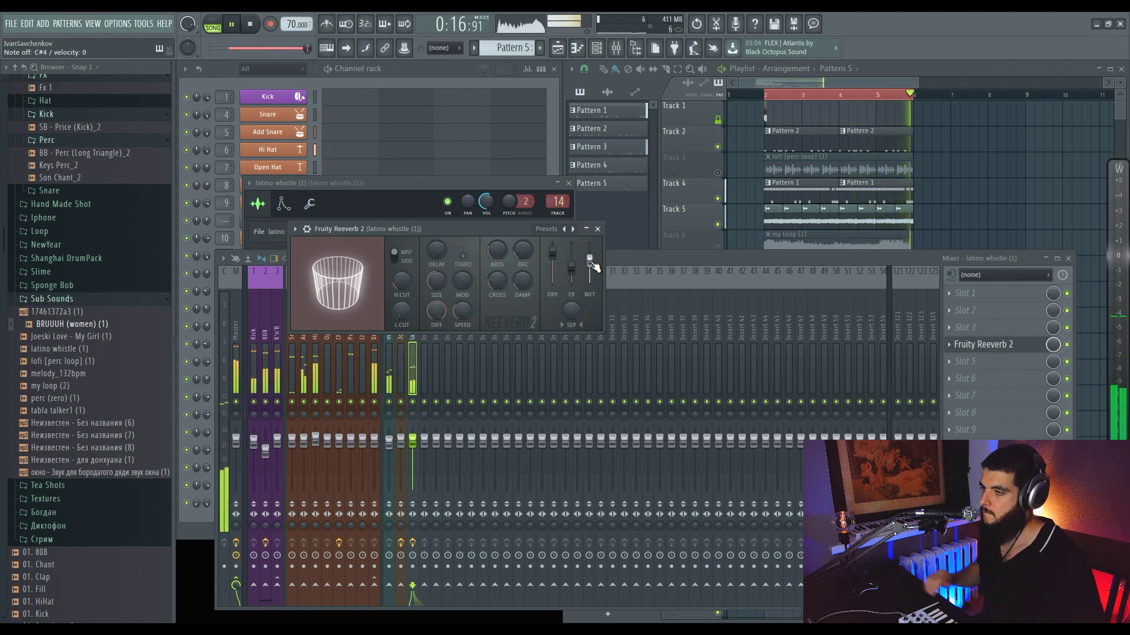
{"action": "key", "text": "space"}
{"action": "left_click", "coordinate": [404, 83]}
{"action": "left_click", "coordinate": [290, 274]}
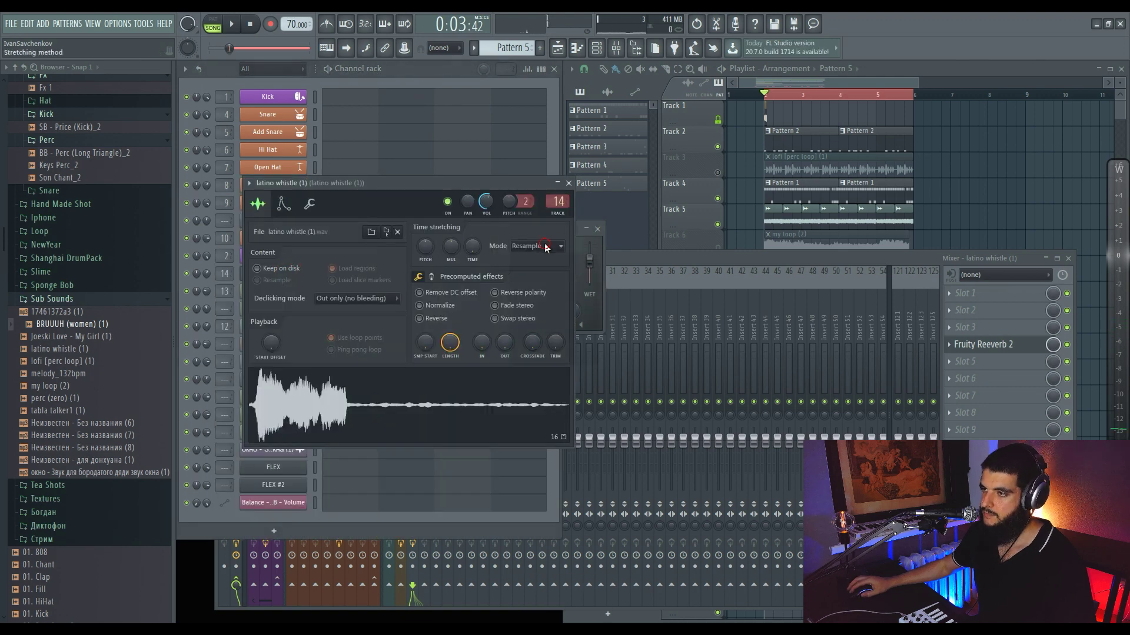
{"action": "left_click", "coordinate": [436, 76]}
{"action": "key", "text": "space"}
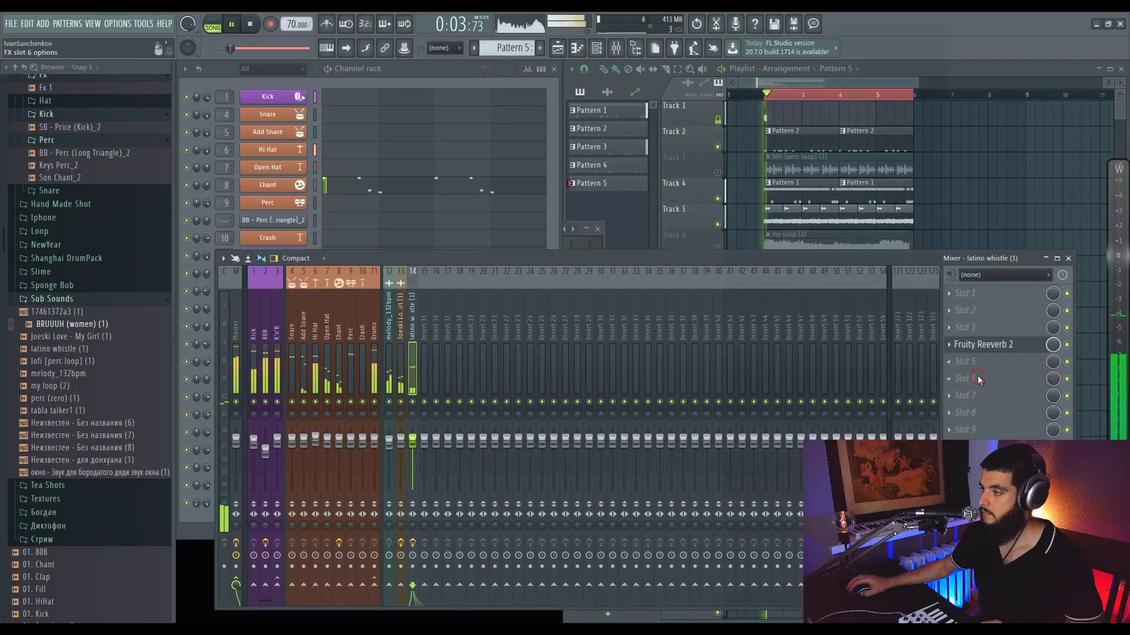
- Load Fruity Delay 2 in effect slot 6 of the latino whistle (1) mixer track
{"action": "left_click", "coordinate": [979, 380]}
{"action": "mouse_move", "coordinate": [812, 100]}
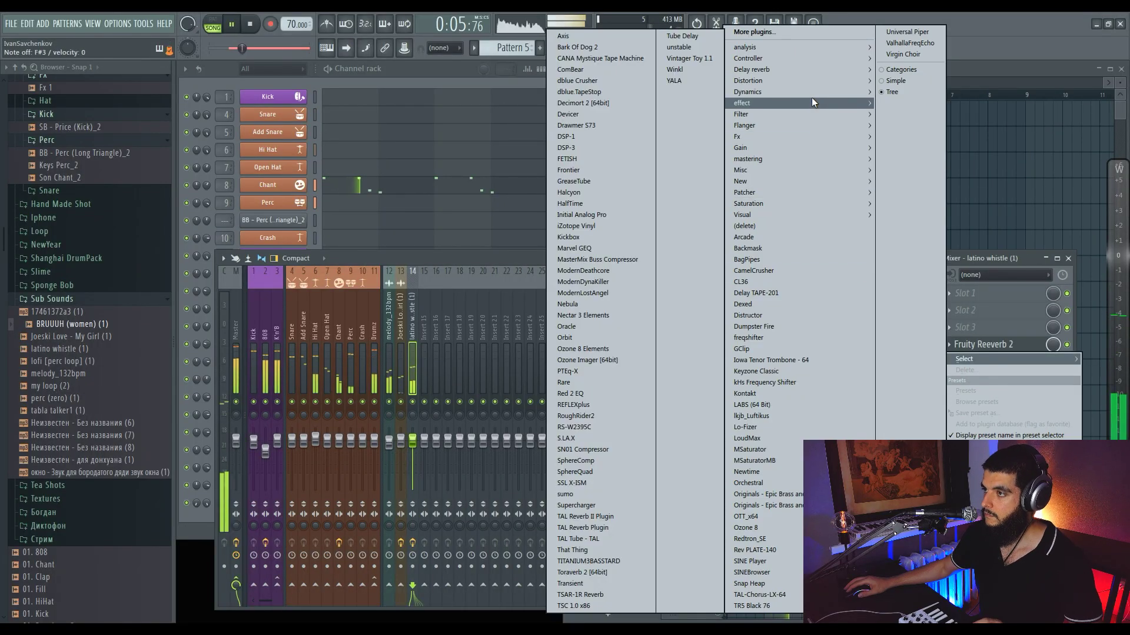
{"action": "mouse_move", "coordinate": [742, 83]}
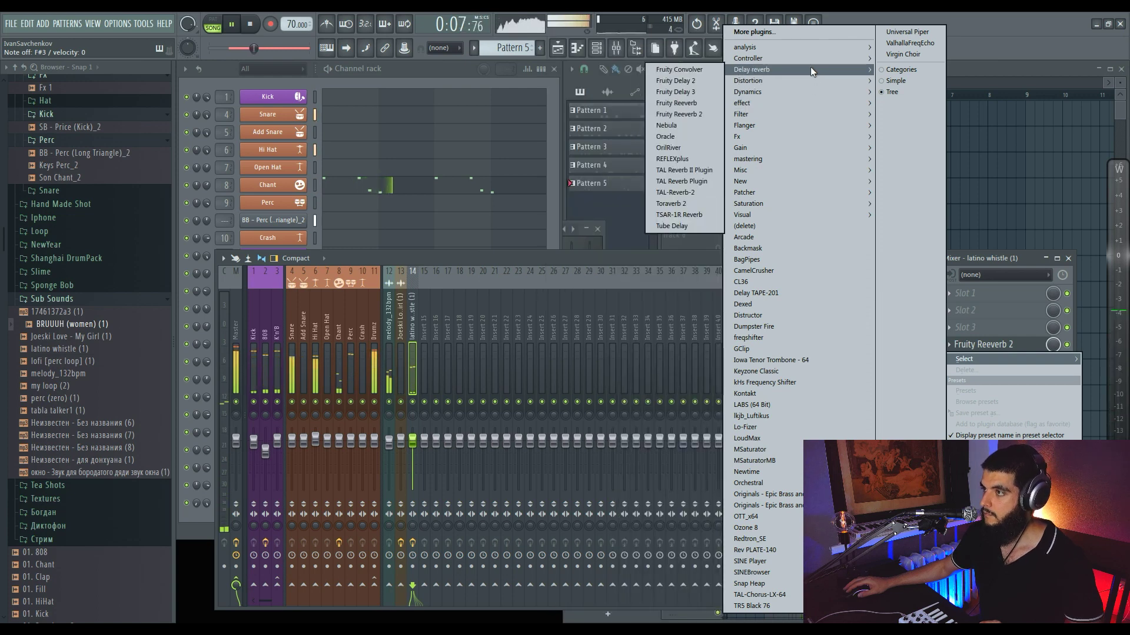
{"action": "mouse_move", "coordinate": [784, 68]}
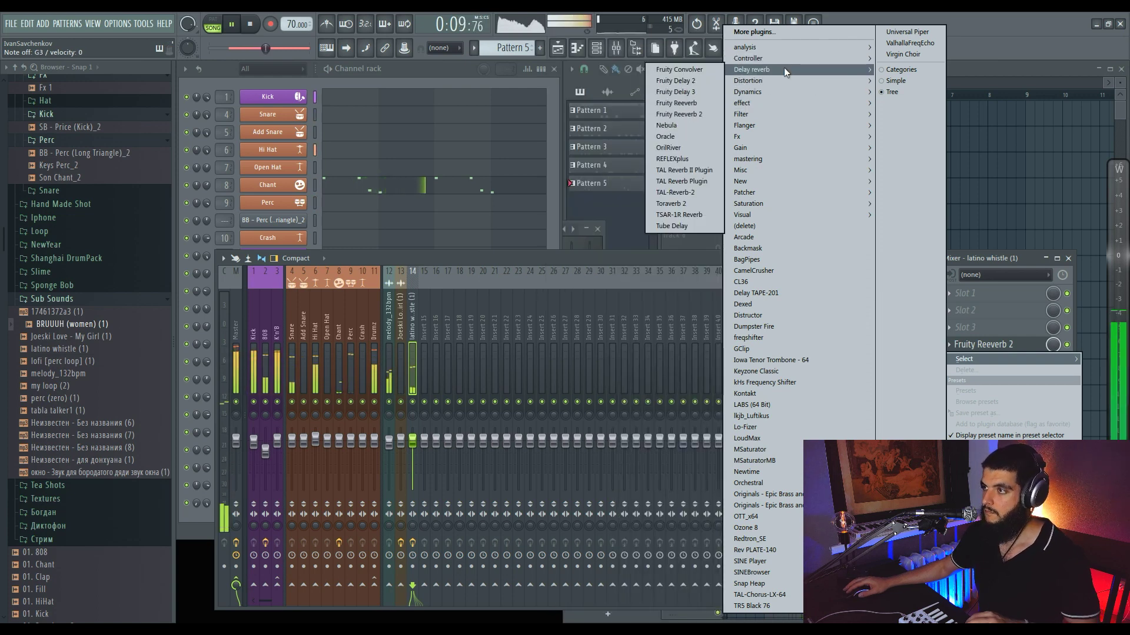
{"action": "left_click", "coordinate": [702, 80]}
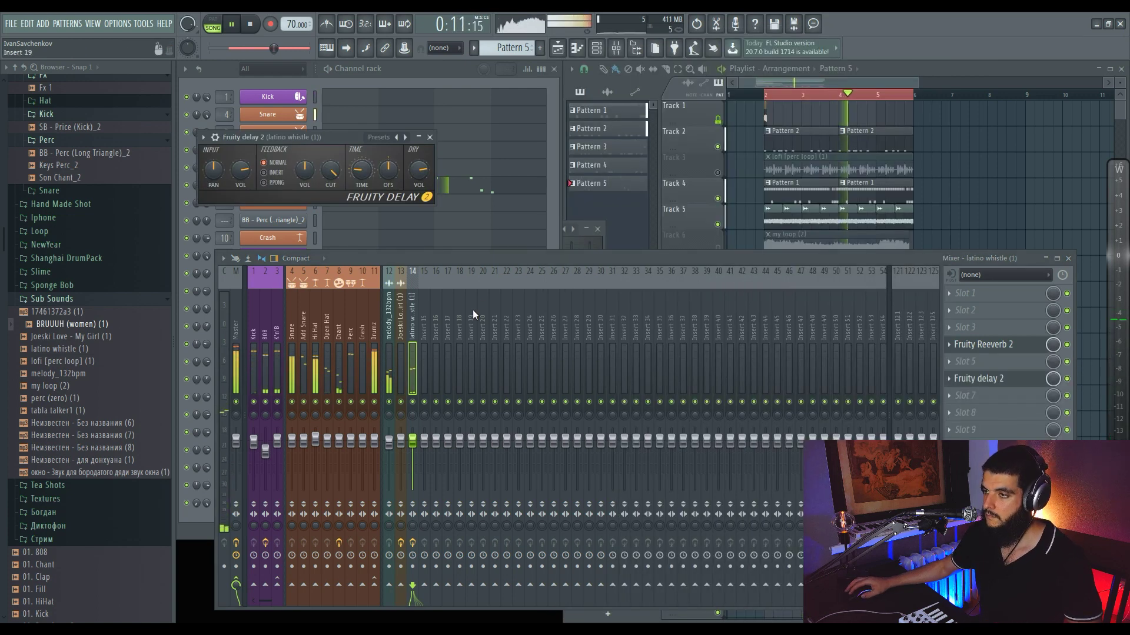
- Try a delay time of 2 steps in the latino whistle's Fruity Delay 2, settle on 1 step, and listen to the result
{"action": "right_click", "coordinate": [365, 169]}
{"action": "mouse_move", "coordinate": [384, 187]}
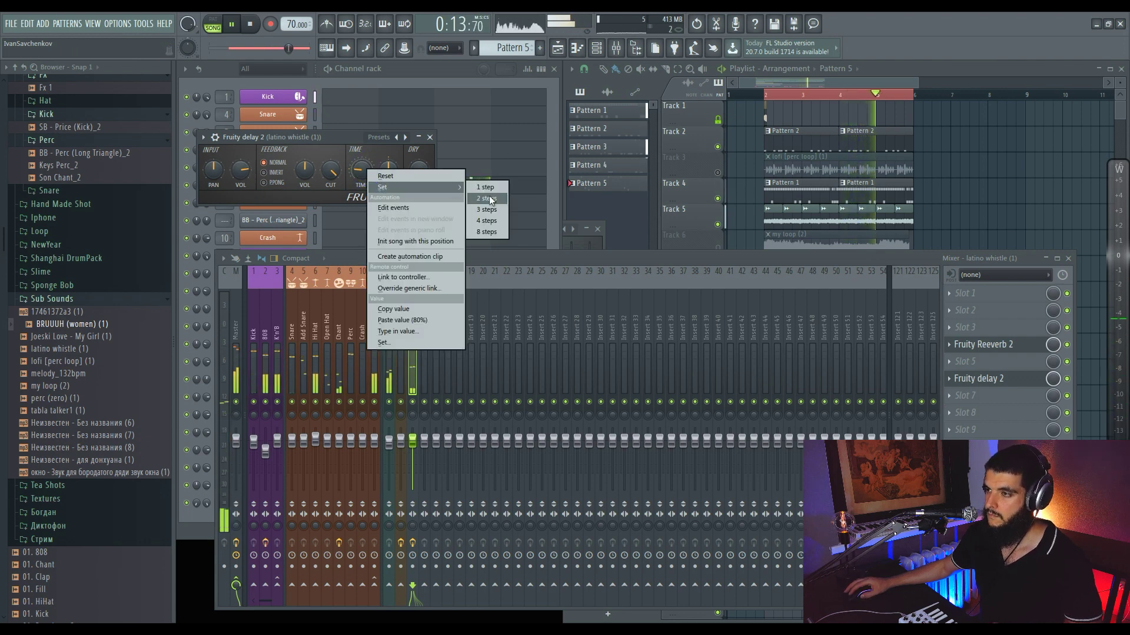
{"action": "left_click", "coordinate": [489, 196]}
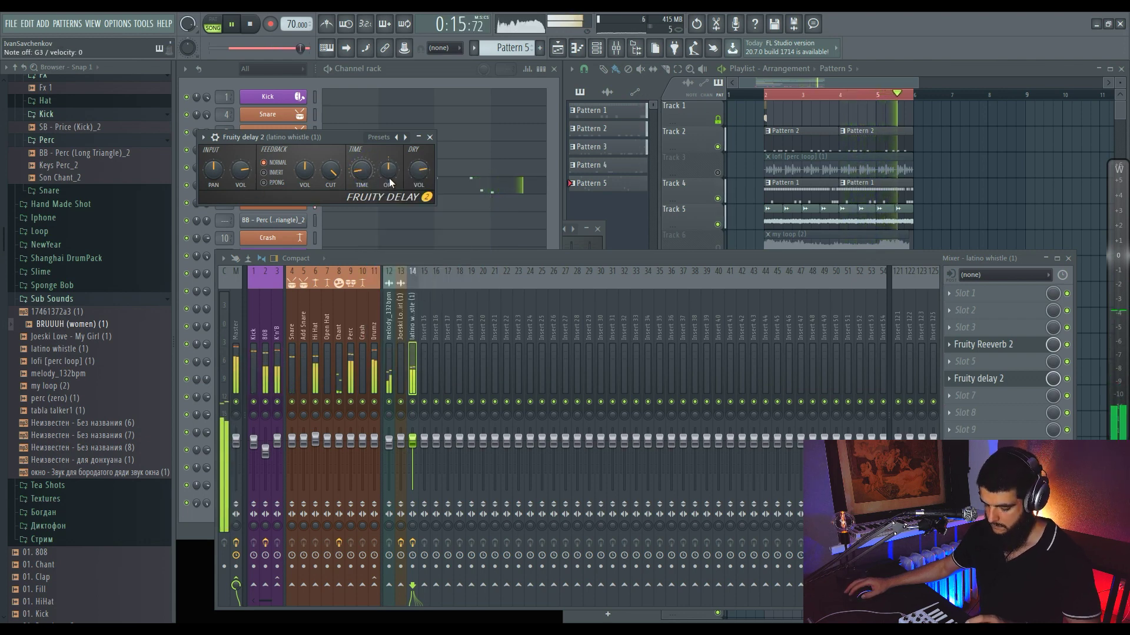
{"action": "right_click", "coordinate": [368, 179]}
{"action": "mouse_move", "coordinate": [401, 196]}
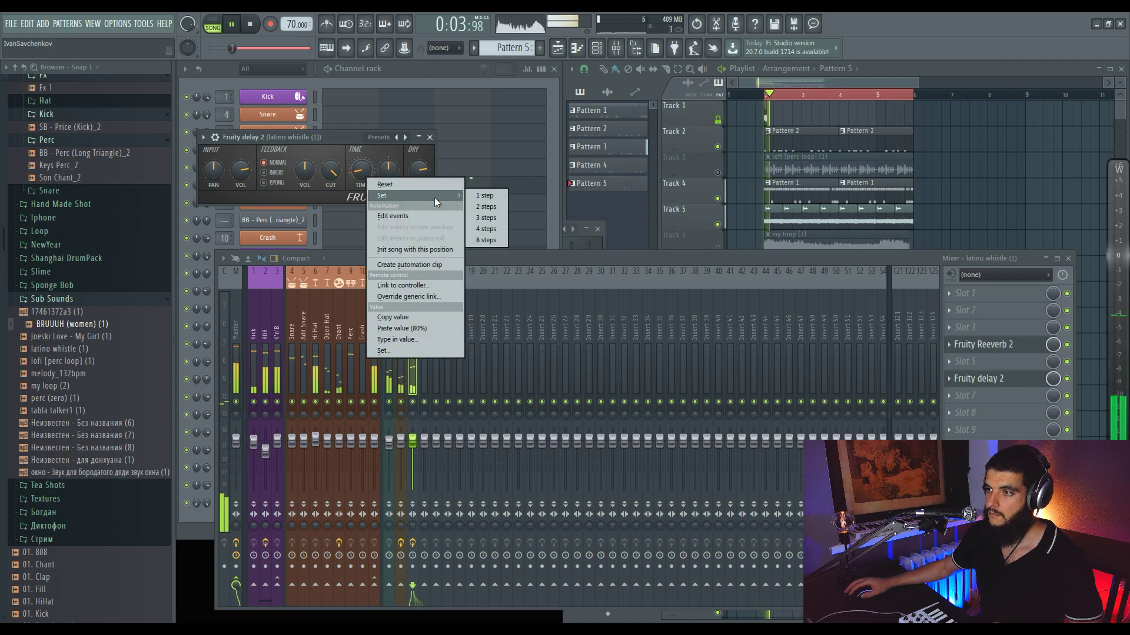
{"action": "left_click", "coordinate": [480, 200]}
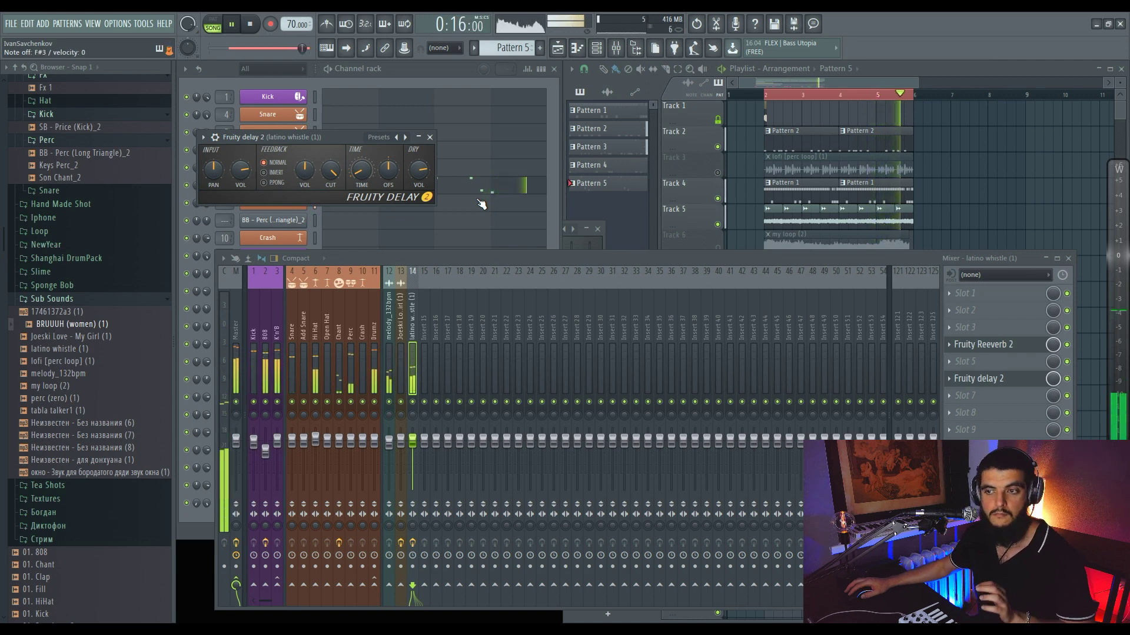
{"action": "left_click", "coordinate": [433, 88]}
{"action": "key", "text": "space"}
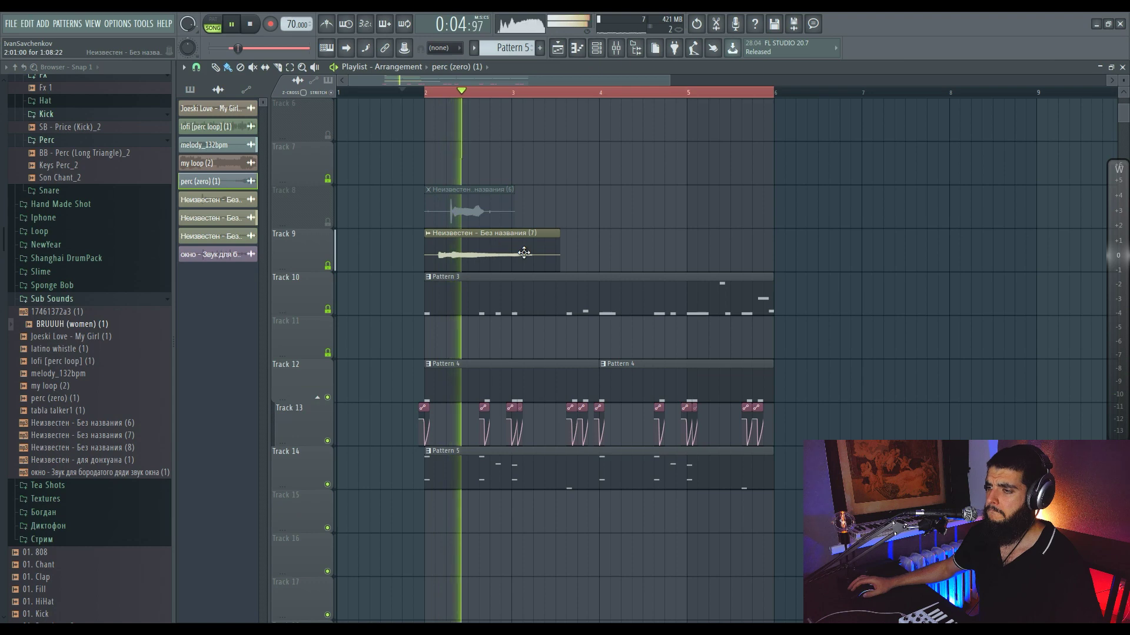
- Route the Неизвестен - Без названия (7) audio clip on Track 9 to mixer track 15 and load Gross Beat in slot 4
{"action": "key", "text": "space"}
{"action": "double_click", "coordinate": [523, 247]}
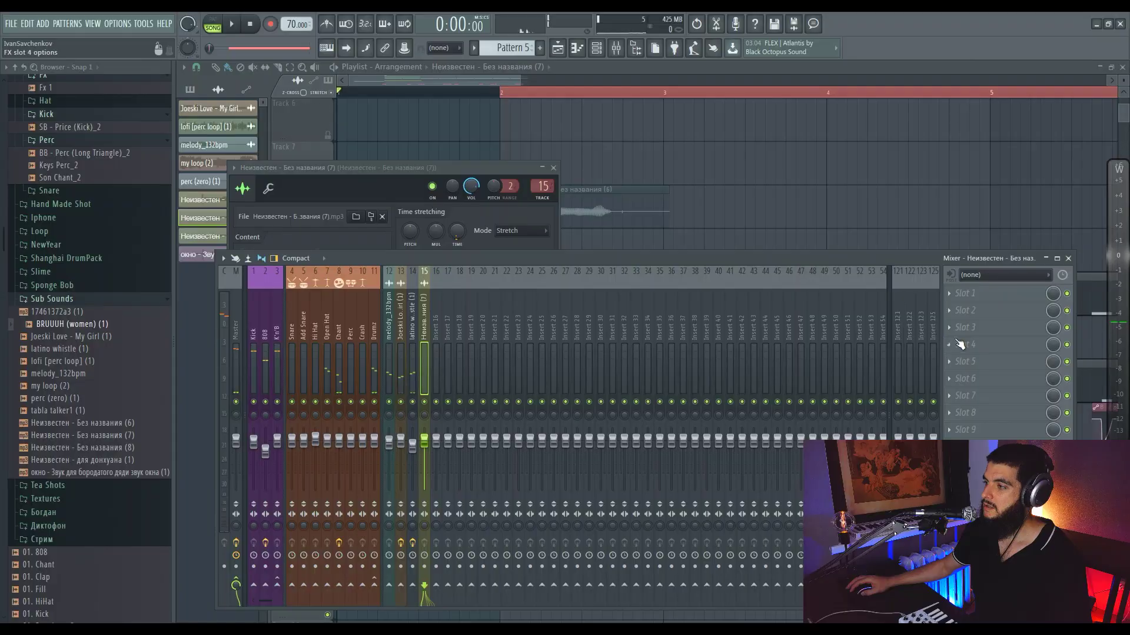
{"action": "left_click", "coordinate": [964, 345]}
{"action": "mouse_move", "coordinate": [807, 147]}
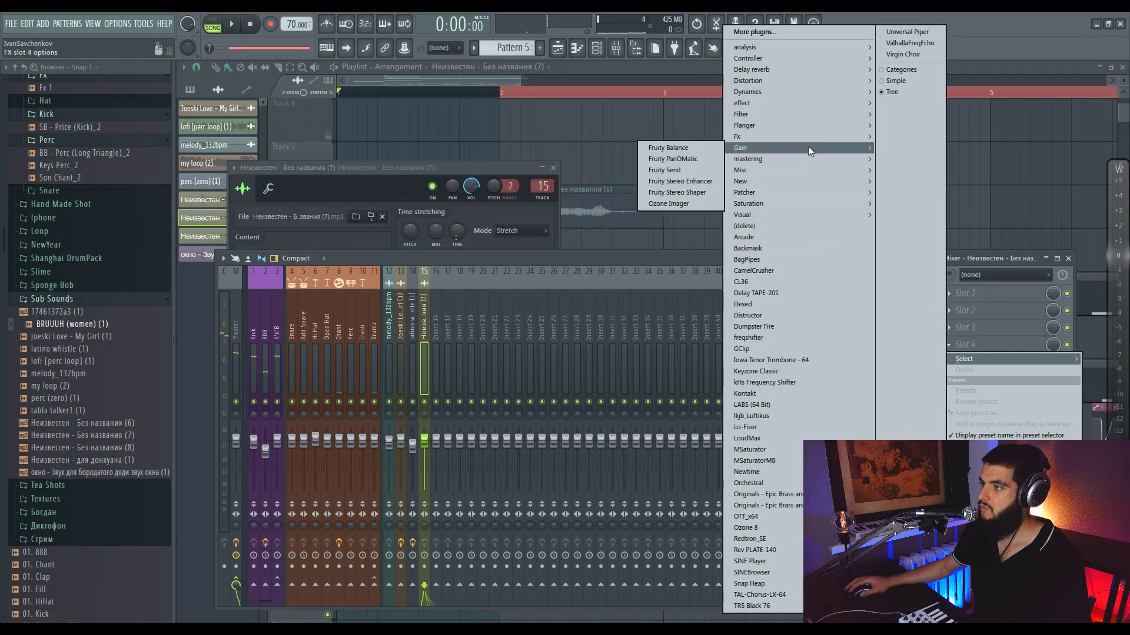
{"action": "left_click", "coordinate": [671, 204]}
- Apply the 1/4 Bt Gate volume preset in Gross Beat and play the song to hear it
{"action": "left_click", "coordinate": [257, 323]}
{"action": "key", "text": "space"}
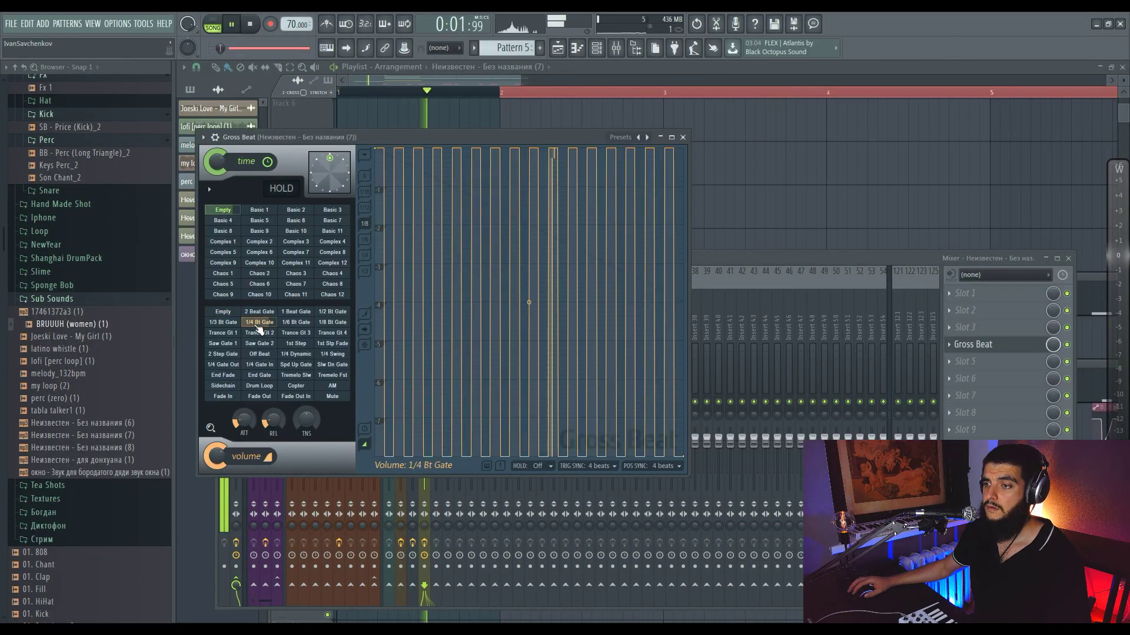
{"action": "key", "text": "space"}
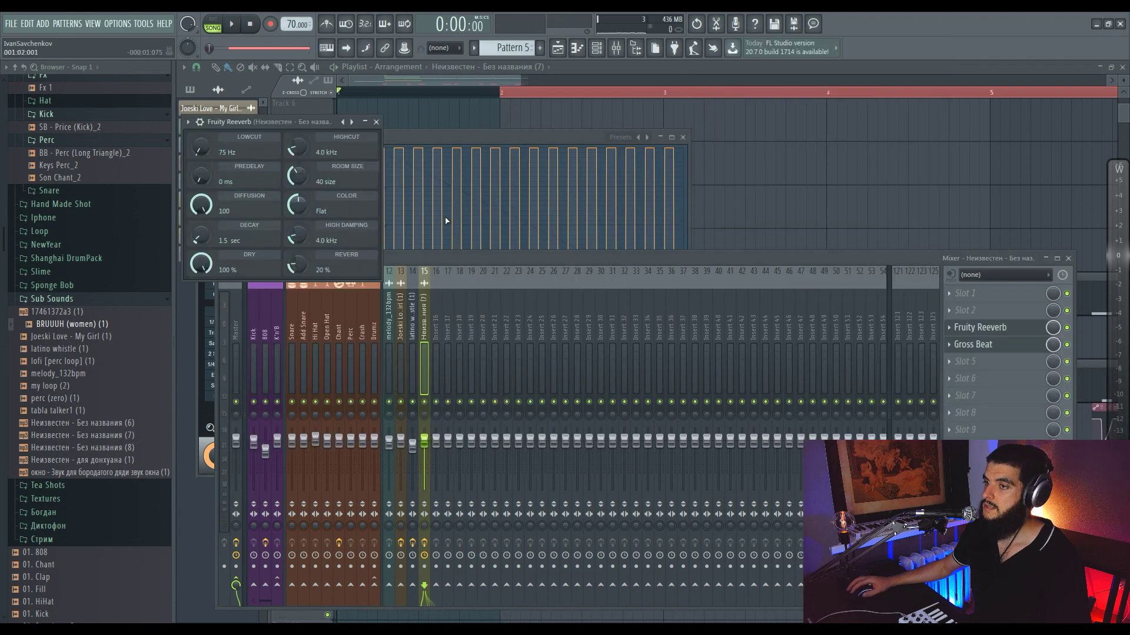
- Set mixer track 15's Fruity Reeverb to both cuts off, room size 100, Warmer color, 6.9 sec decay, 16.7 kHz high damping and 67% dry during playback
{"action": "left_click", "coordinate": [383, 128]}
{"action": "key", "text": "space"}
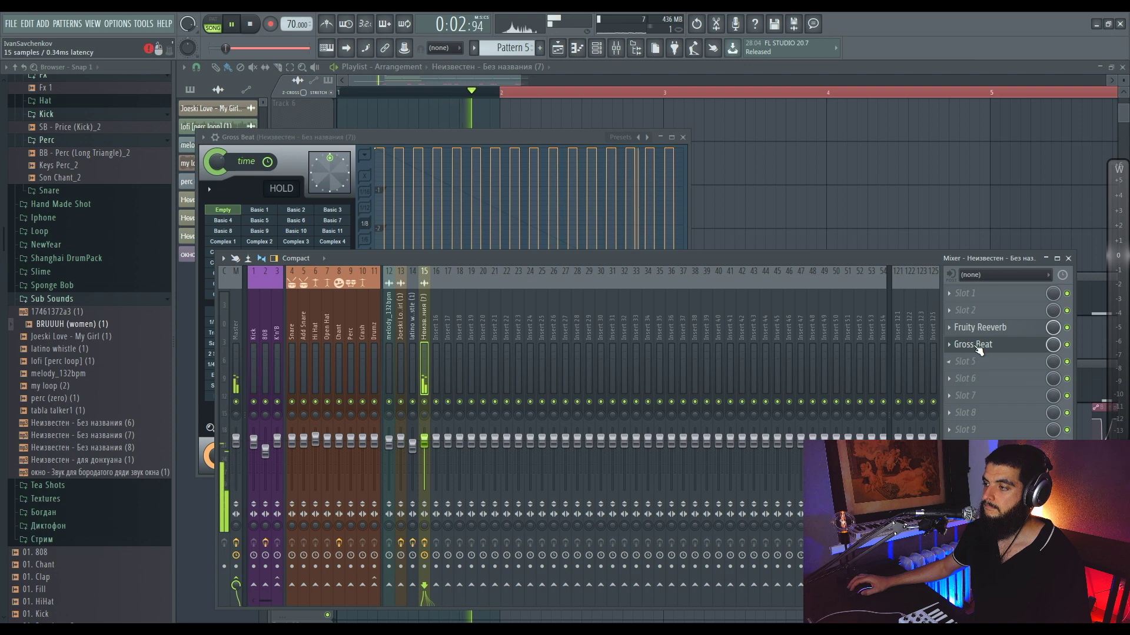
{"action": "left_click", "coordinate": [991, 331]}
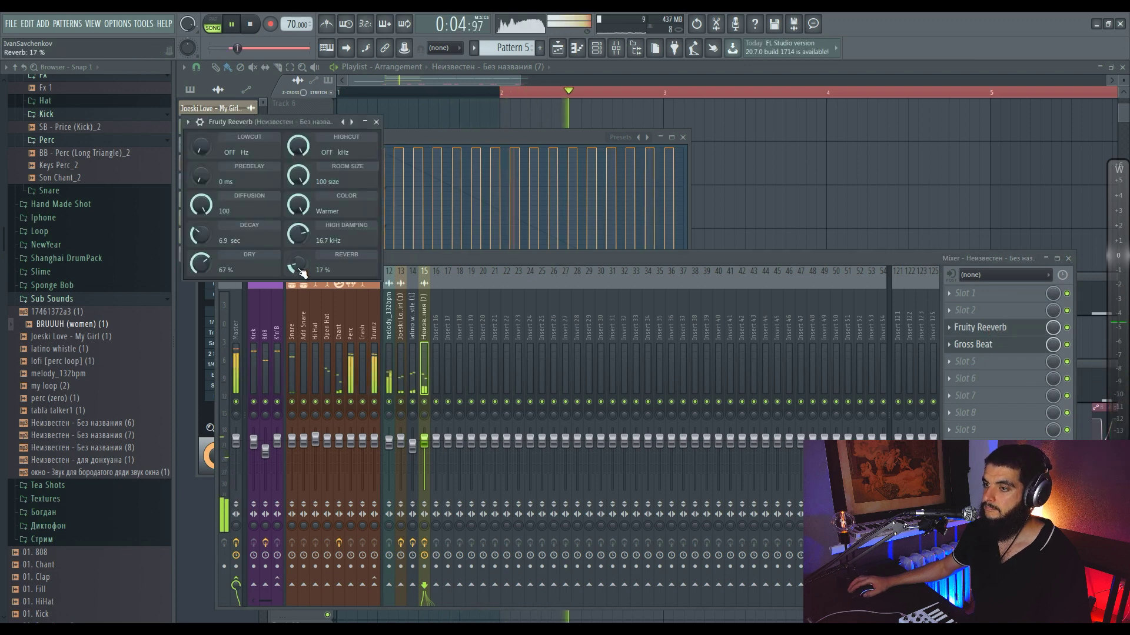
{"action": "scroll", "coordinate": [298, 266], "scroll_direction": "up", "scroll_amount": 1}
{"action": "key", "text": "space"}
- Extend the start of the Неизвестен - Без названия (7) clip on Track 9 back to bar 1 and play it
{"action": "key", "text": "space"}
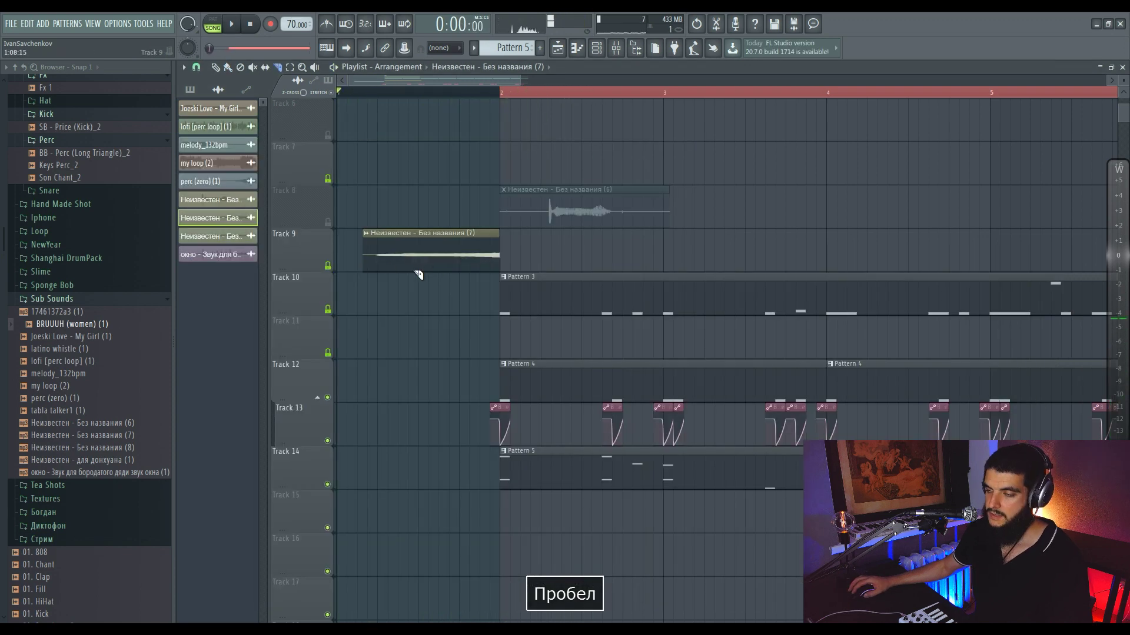
{"action": "key", "text": "space"}
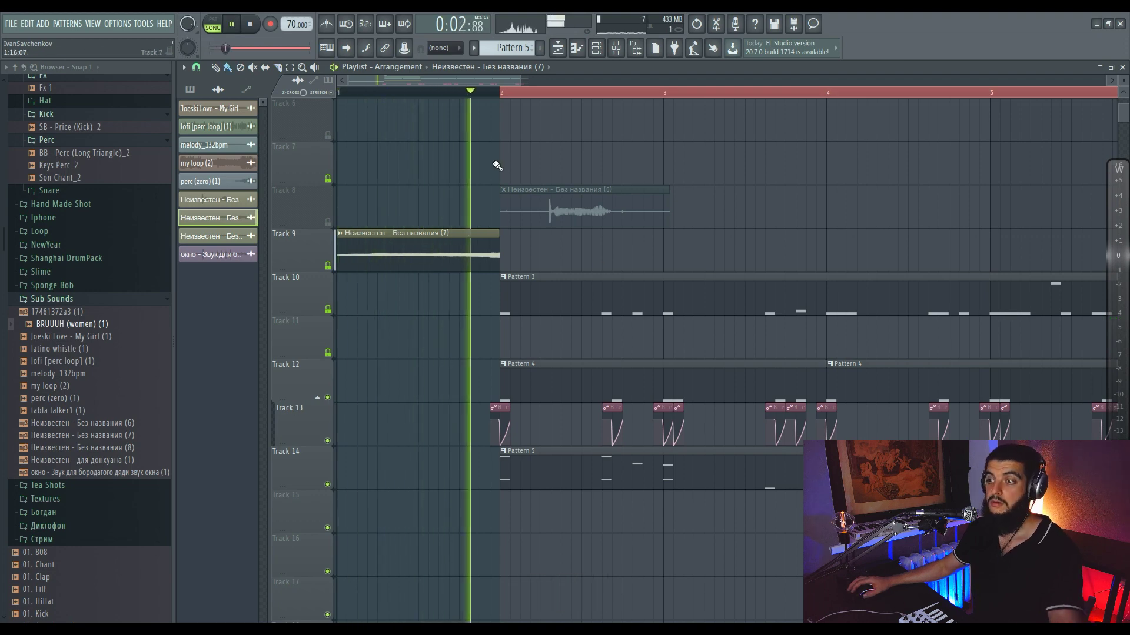
{"action": "key", "text": "space"}
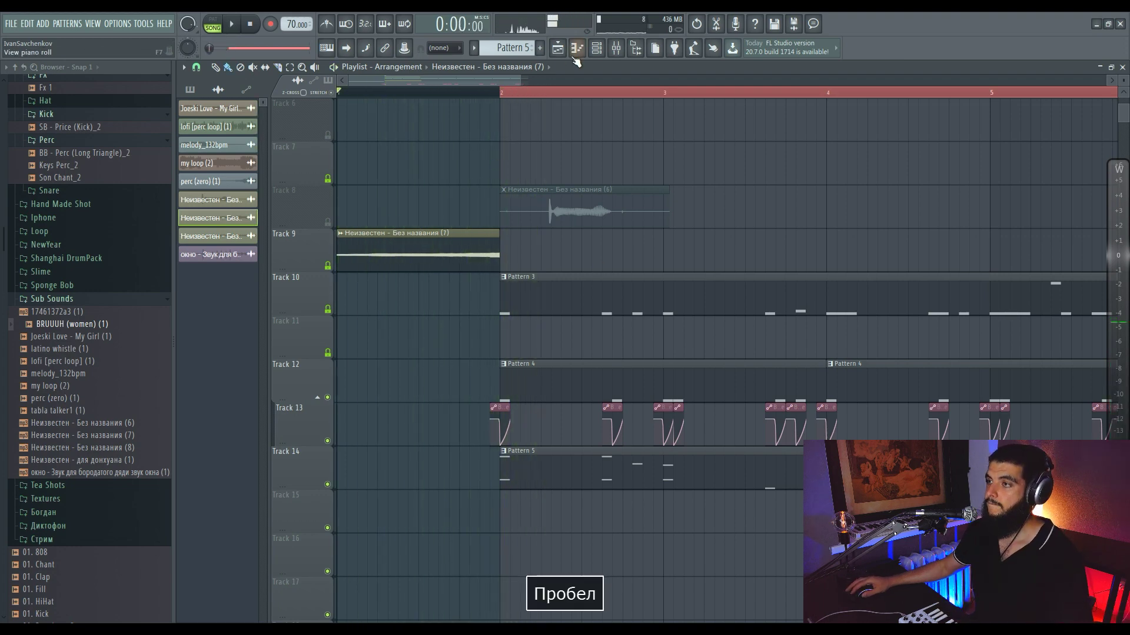
- Load kHs Frequency Shifter in slot 6 of mixer track 15 and create an automation clip for its Shift parameter
{"action": "left_click", "coordinate": [615, 48]}
{"action": "right_click", "coordinate": [404, 45]}
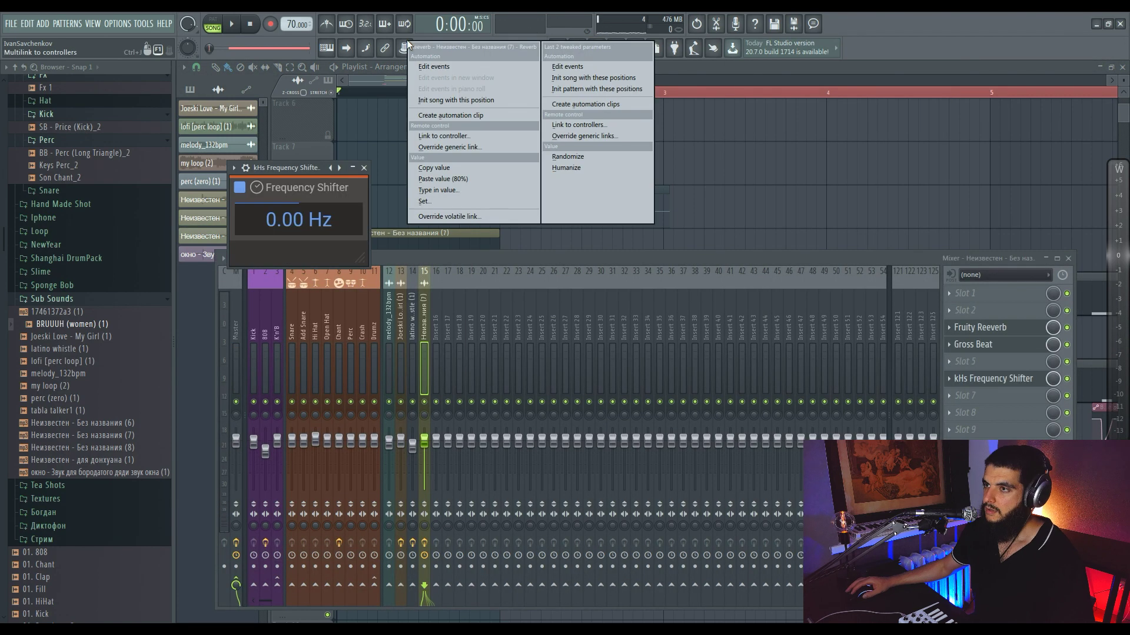
{"action": "left_click", "coordinate": [404, 46]}
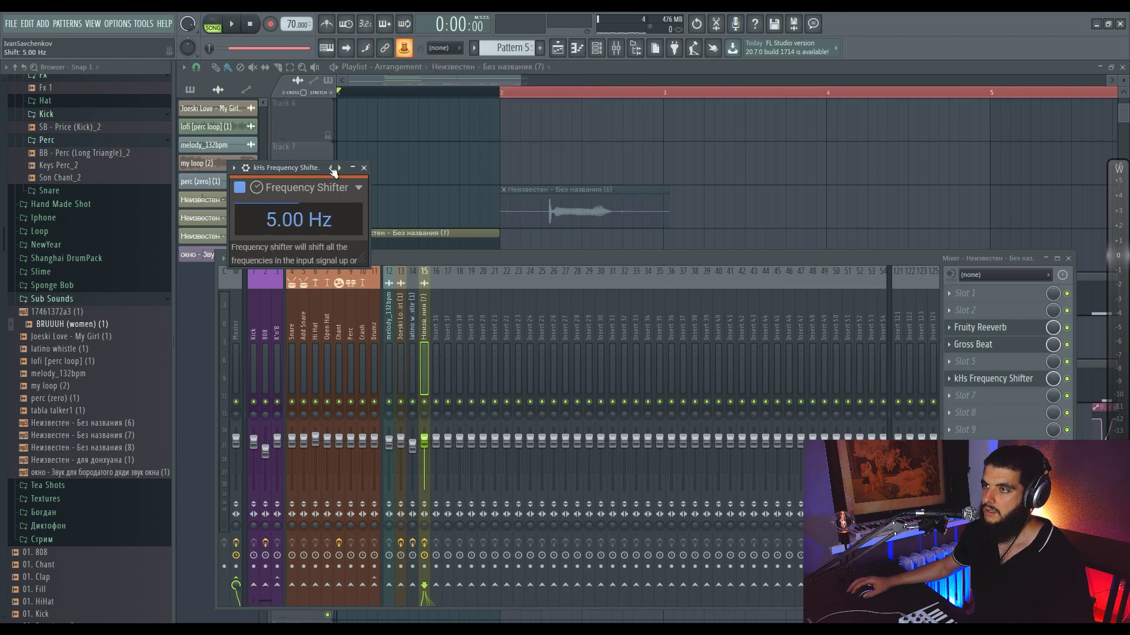
{"action": "right_click", "coordinate": [406, 43]}
{"action": "right_click", "coordinate": [404, 47]}
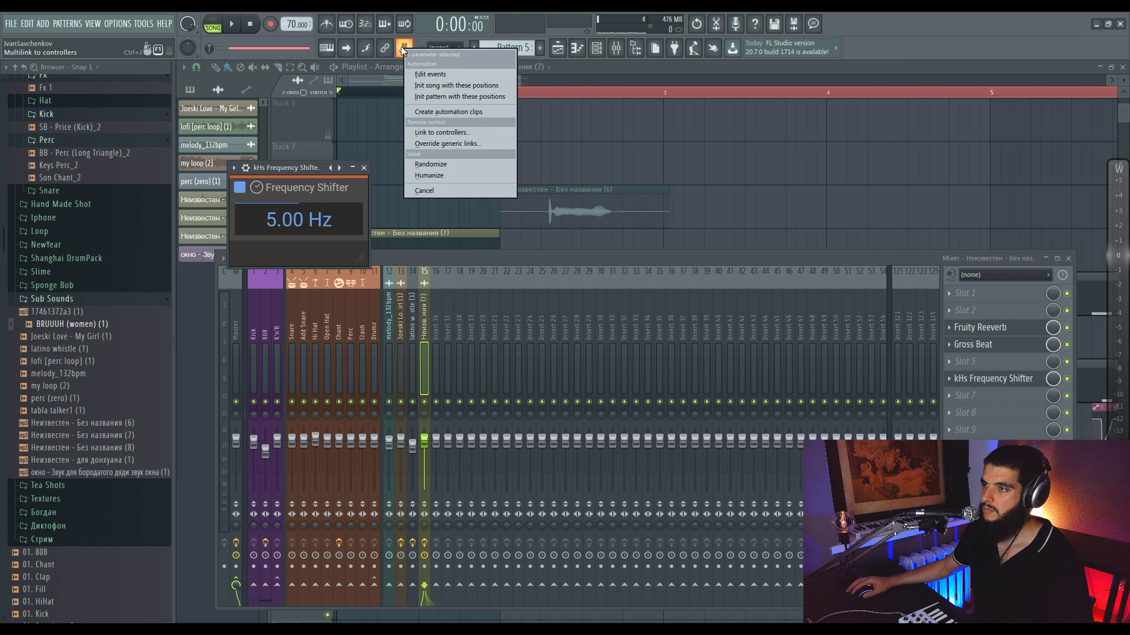
{"action": "left_click", "coordinate": [464, 112]}
- Lower the peak point at bar 2 in the Frequency Shifter automation clip on Track 7 and listen to the result
{"action": "key", "text": "space"}
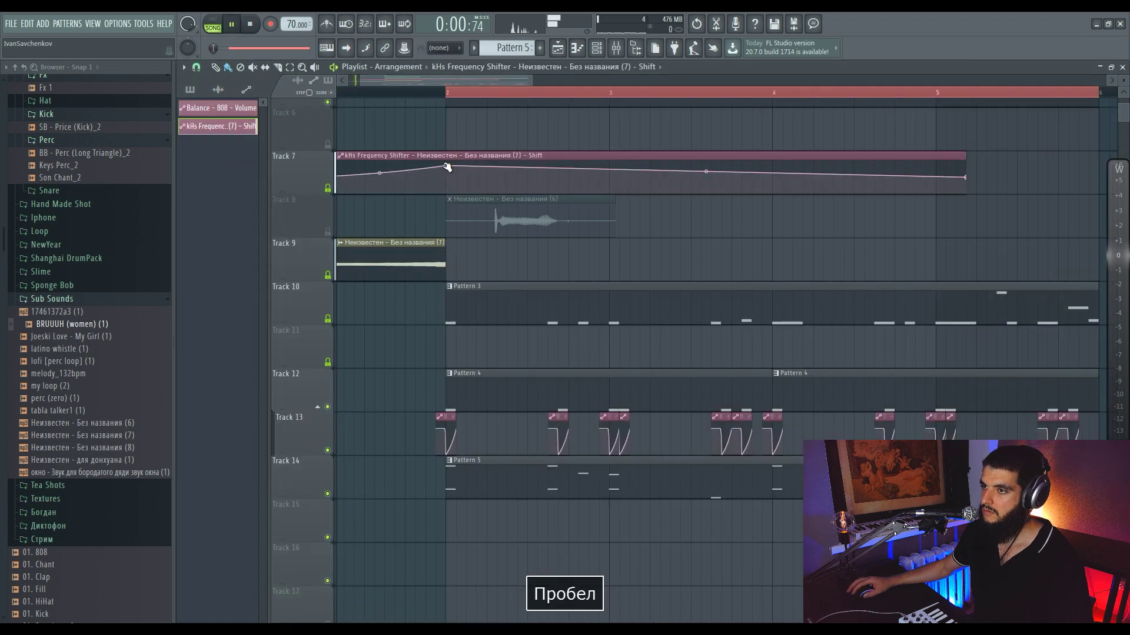
{"action": "left_click_drag", "start_coordinate": [446, 167], "coordinate": [449, 177]}
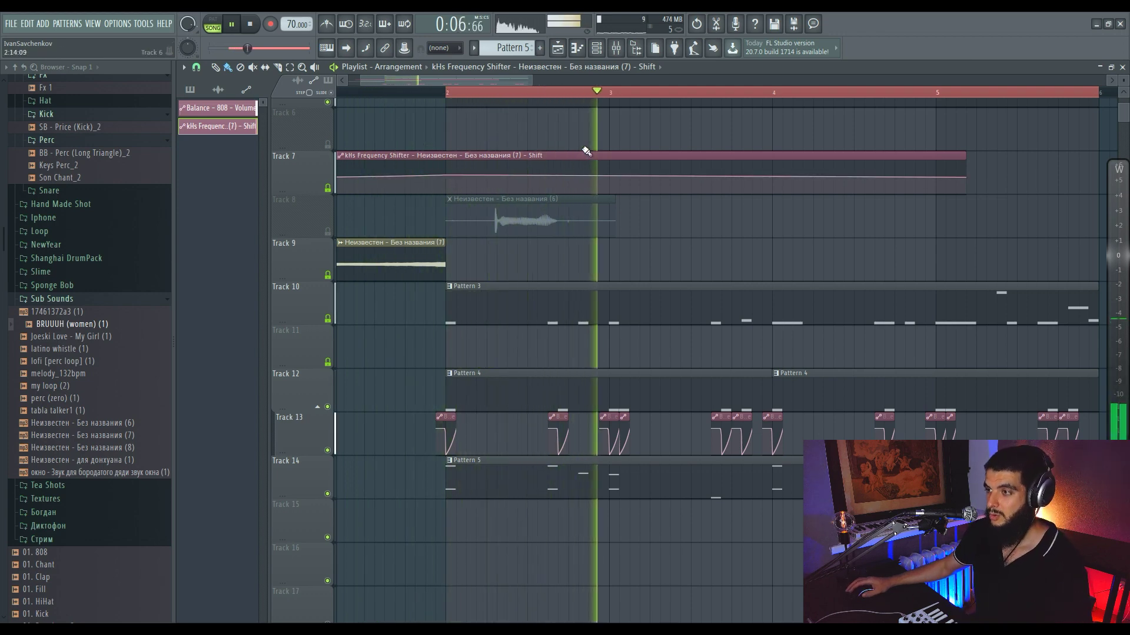
{"action": "scroll", "coordinate": [587, 150], "scroll_direction": "down", "scroll_amount": 2}
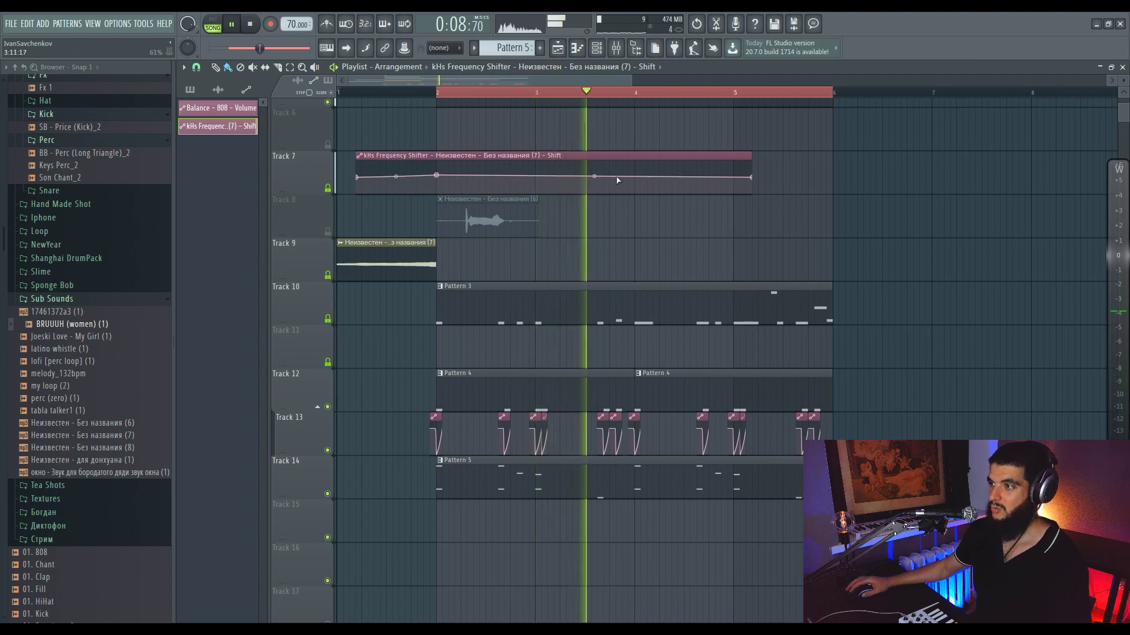
{"action": "scroll", "coordinate": [655, 187], "scroll_direction": "down", "scroll_amount": 1}
{"action": "key", "text": "space"}
- Unmute Track 4 with the Pattern 1 clips and play the song
{"action": "scroll", "coordinate": [655, 188], "scroll_direction": "up", "scroll_amount": 3}
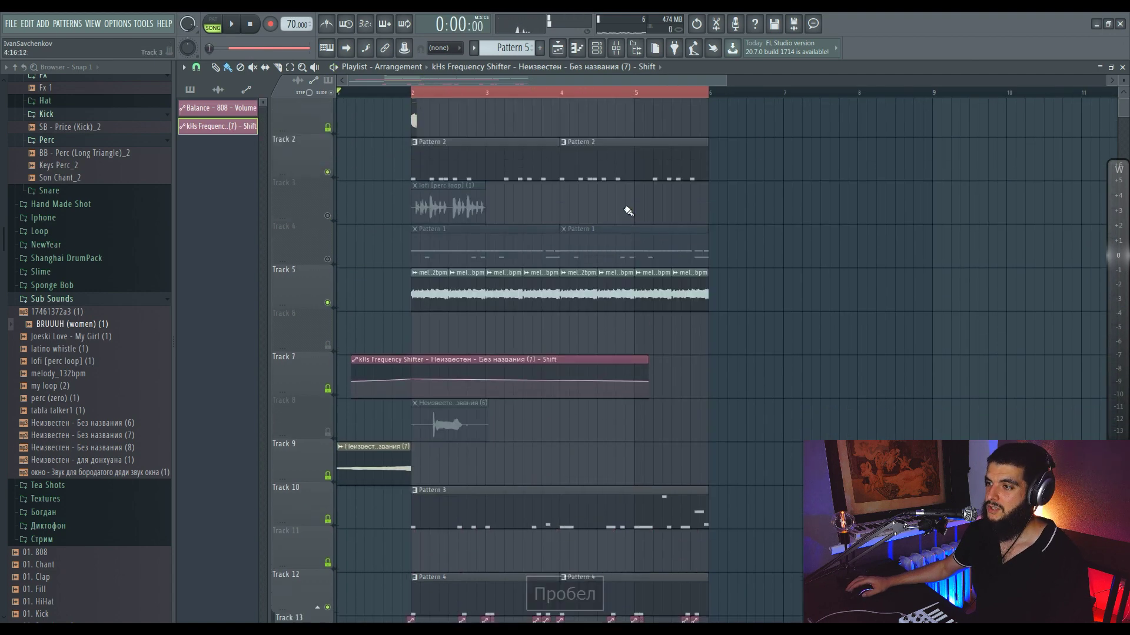
{"action": "left_click", "coordinate": [328, 239]}
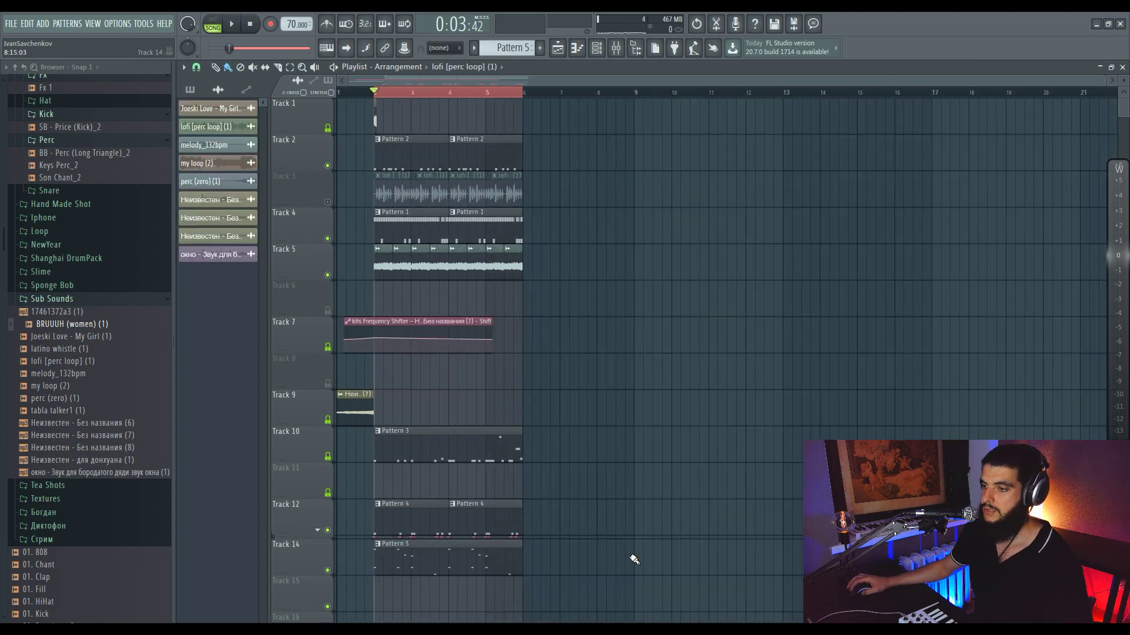
{"action": "key", "text": "space"}
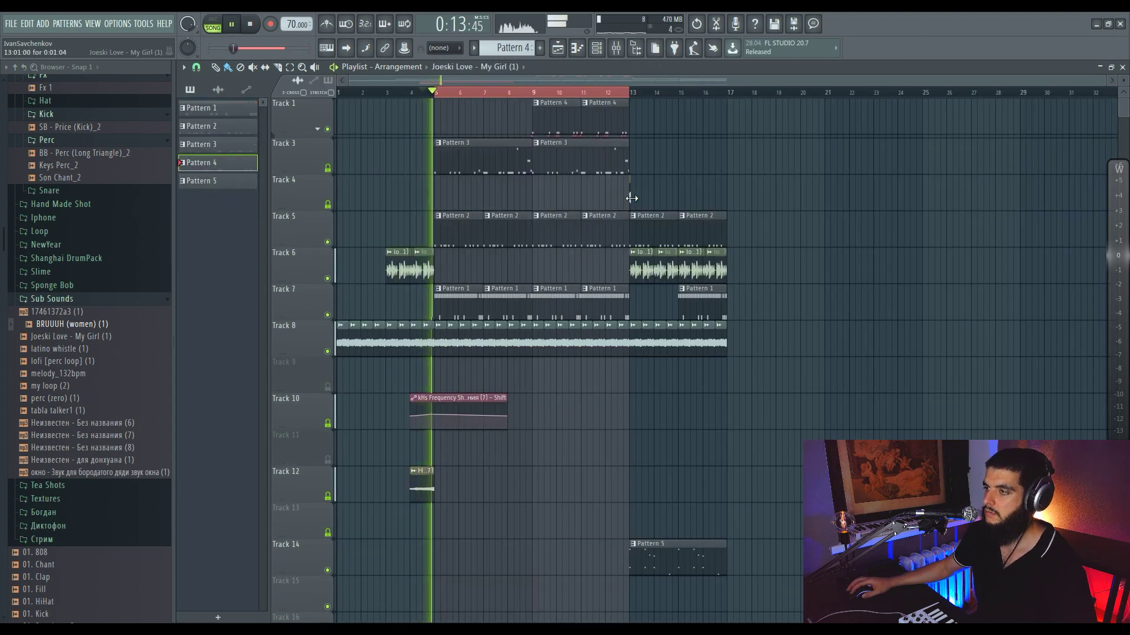
- Place the Joeski Love - My Girl (1) clip at bar 9 on Track 4 and cut off the end of Pattern 1 just before bar 9 on Track 7
{"action": "left_click", "coordinate": [535, 188]}
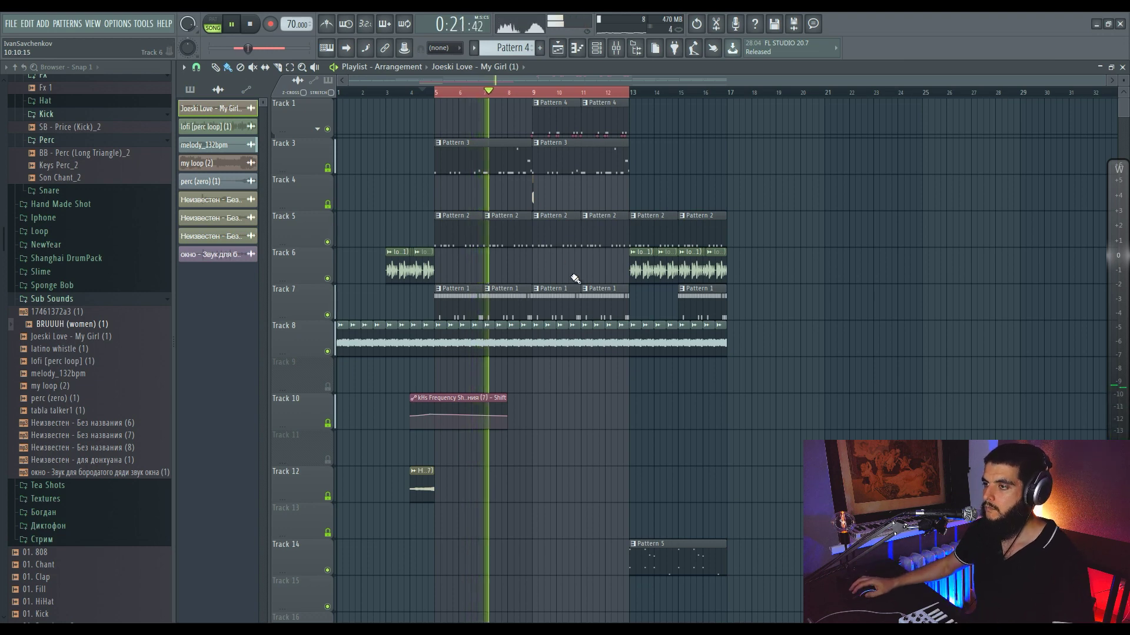
{"action": "scroll", "coordinate": [468, 251], "scroll_direction": "up", "scroll_amount": 6}
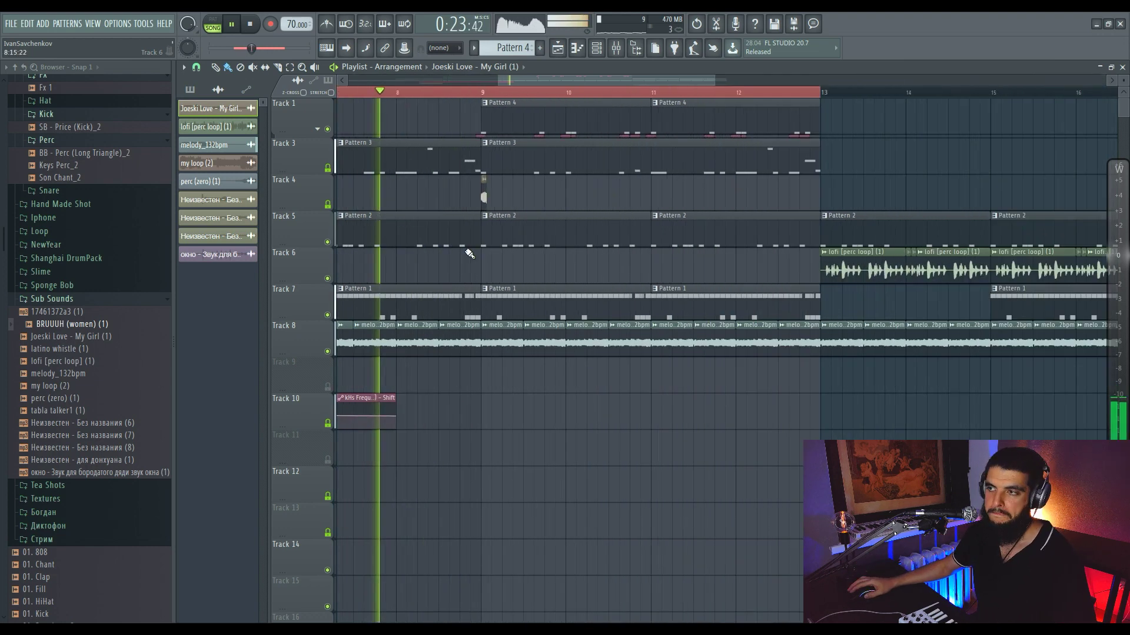
{"action": "key", "text": "c"}
{"action": "scroll", "coordinate": [483, 370], "scroll_direction": "up", "scroll_amount": 3}
{"action": "key", "text": "b"}
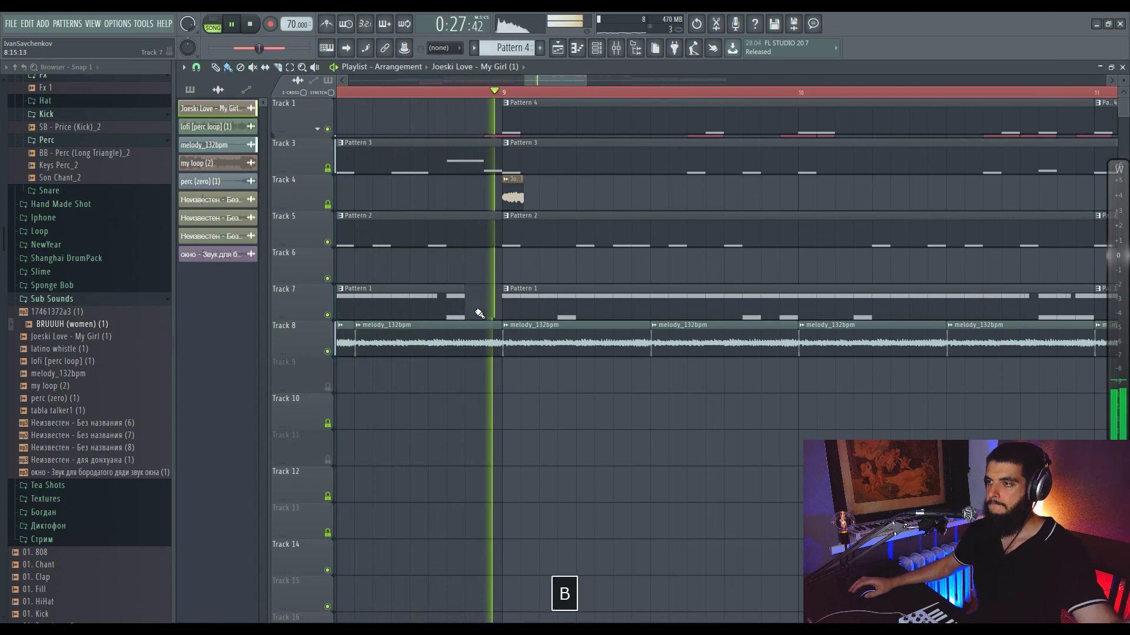
{"action": "scroll", "coordinate": [565, 268], "scroll_direction": "down", "scroll_amount": 5}
{"action": "scroll", "coordinate": [567, 265], "scroll_direction": "down", "scroll_amount": 1}
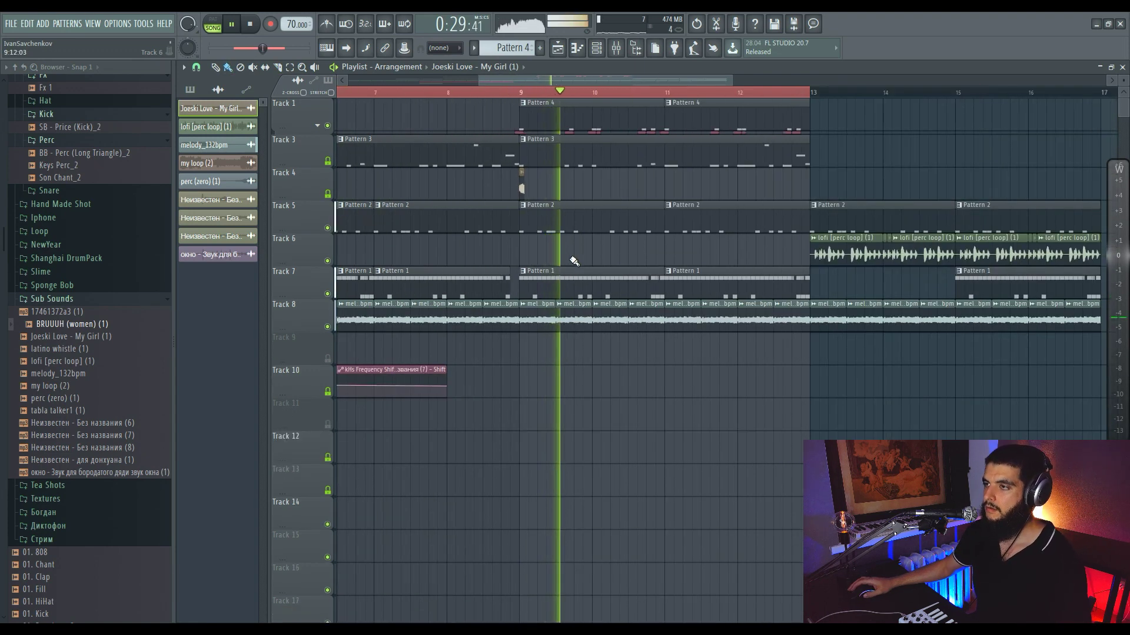
{"action": "scroll", "coordinate": [589, 248], "scroll_direction": "up", "scroll_amount": 2}
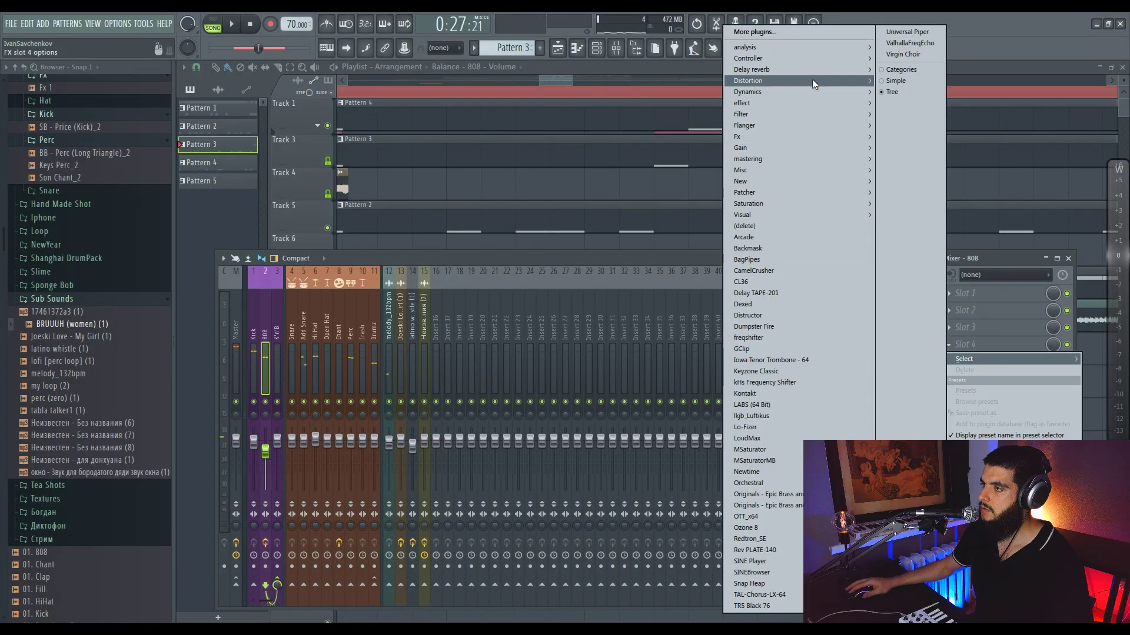
- Load Fruity Fast Dist in slot 4 of the 808 mixer track and set the 808 level to -3.1 dB during playback
{"action": "mouse_move", "coordinate": [812, 92]}
{"action": "mouse_move", "coordinate": [763, 79]}
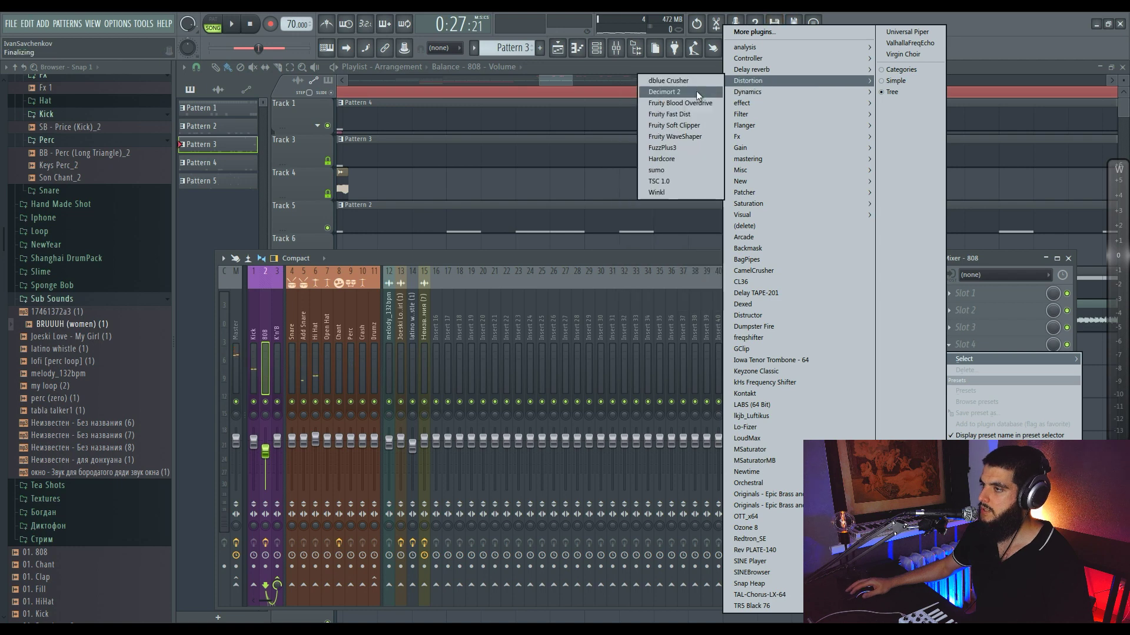
{"action": "left_click", "coordinate": [671, 112]}
{"action": "key", "text": "space"}
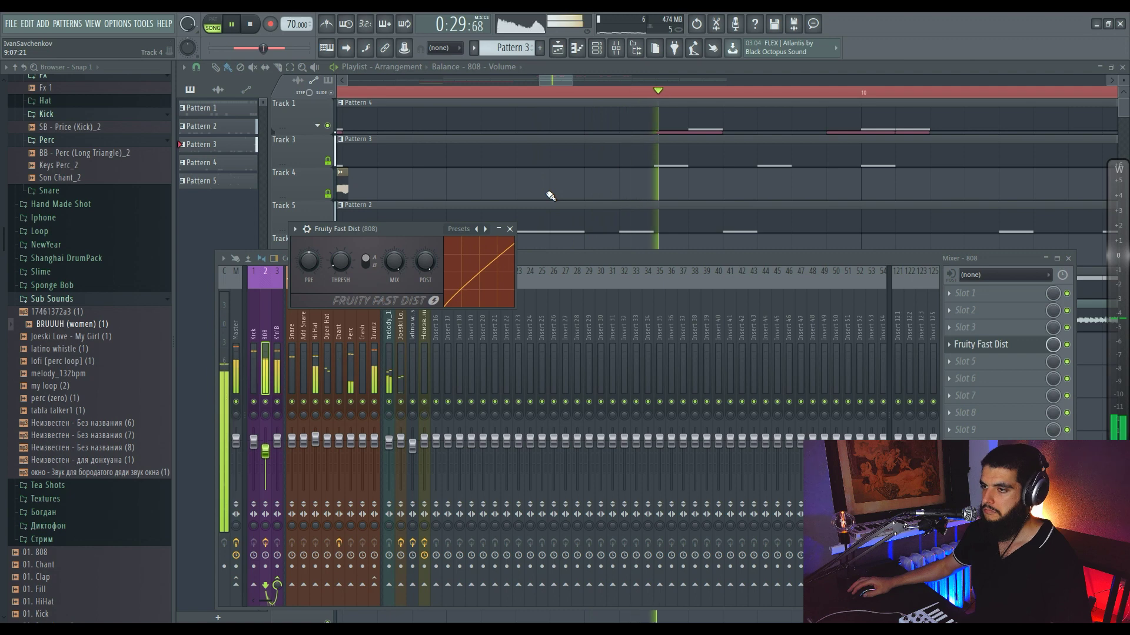
{"action": "left_click", "coordinate": [510, 229]}
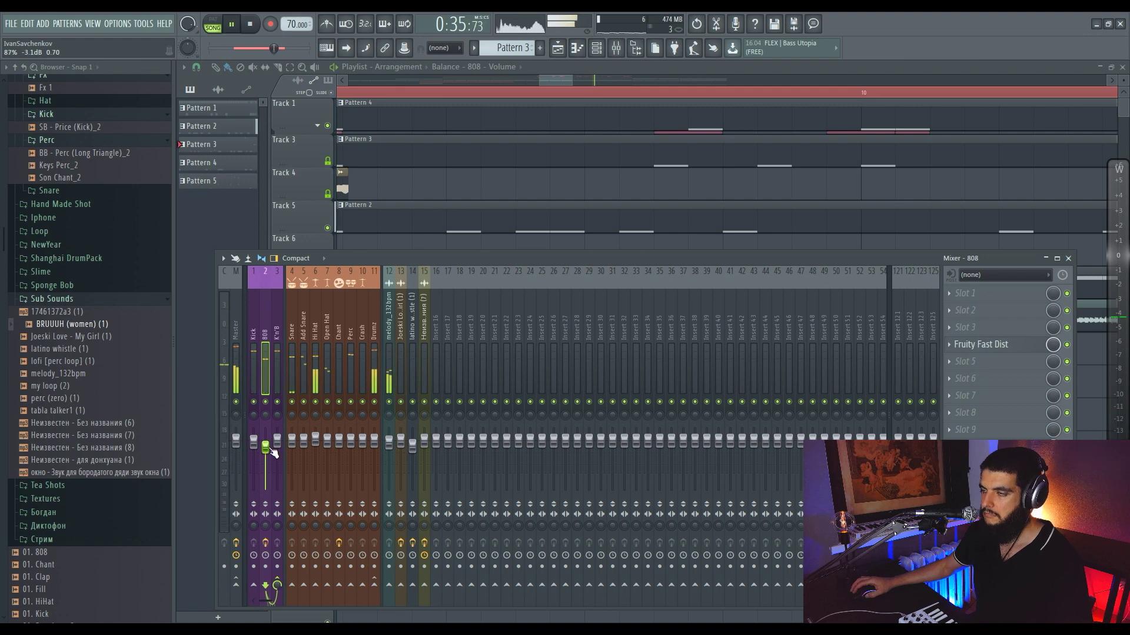
{"action": "key", "text": "F9"}
- Play the arrangement from bar 9 to check the distorted 808 in the mix
{"action": "scroll", "coordinate": [442, 241], "scroll_direction": "down", "scroll_amount": 4}
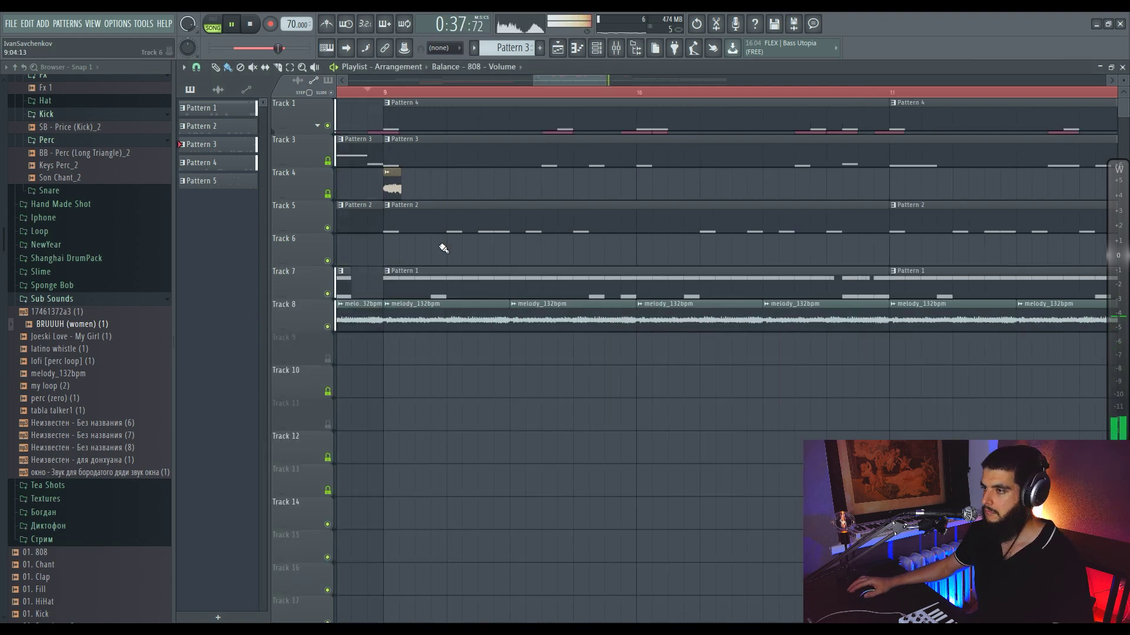
{"action": "scroll", "coordinate": [442, 254], "scroll_direction": "down", "scroll_amount": 2}
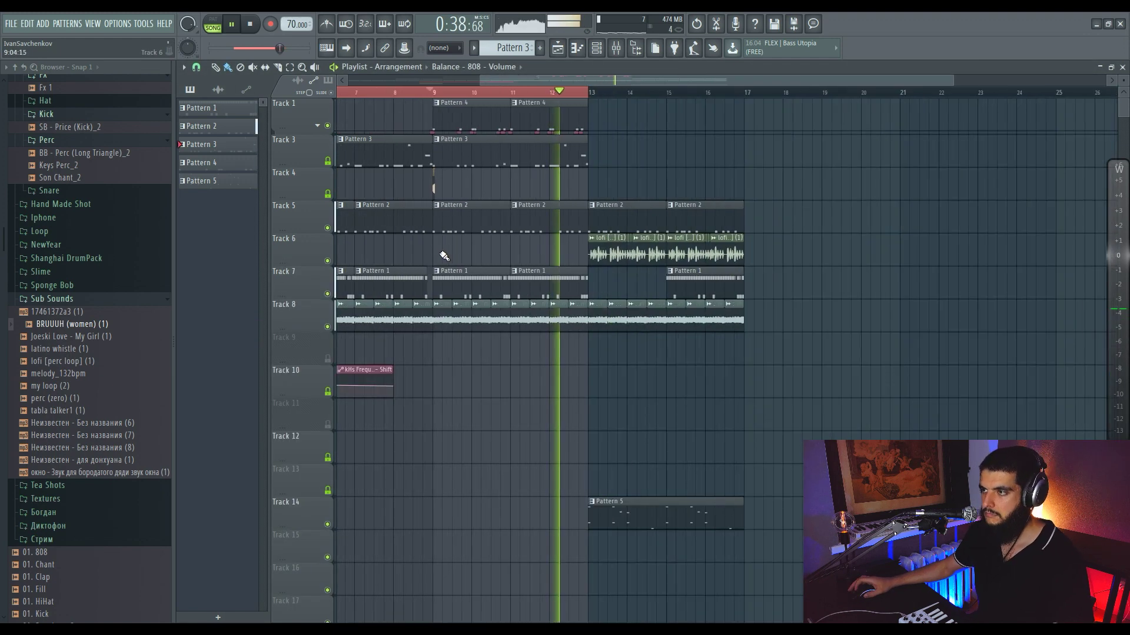
{"action": "left_click", "coordinate": [434, 93]}
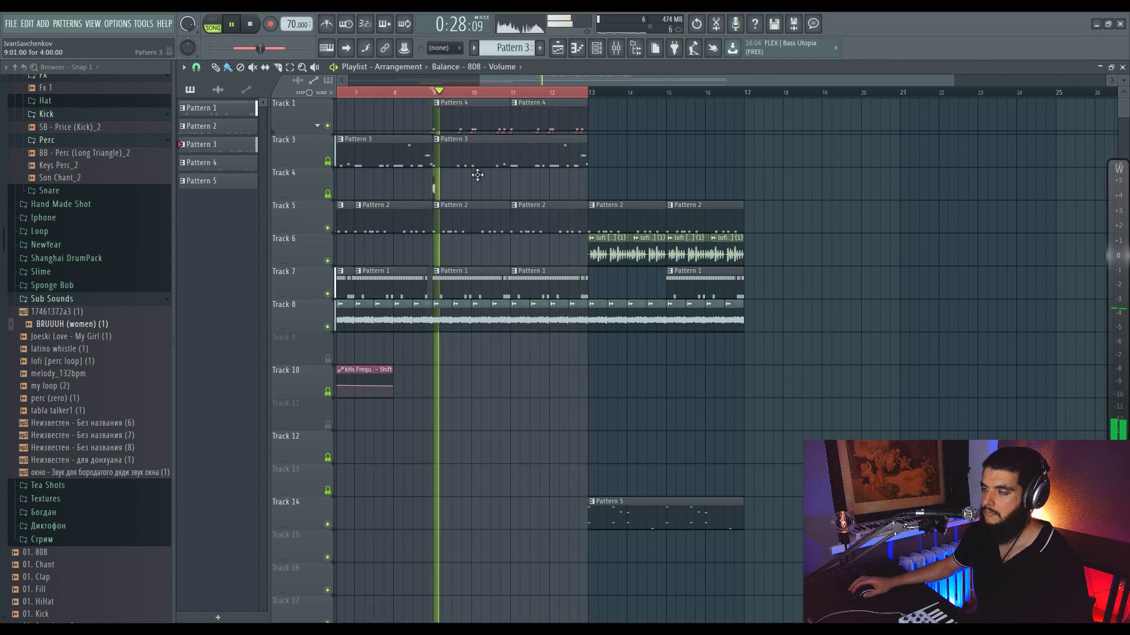
{"action": "scroll", "coordinate": [392, 247], "scroll_direction": "down", "scroll_amount": 3}
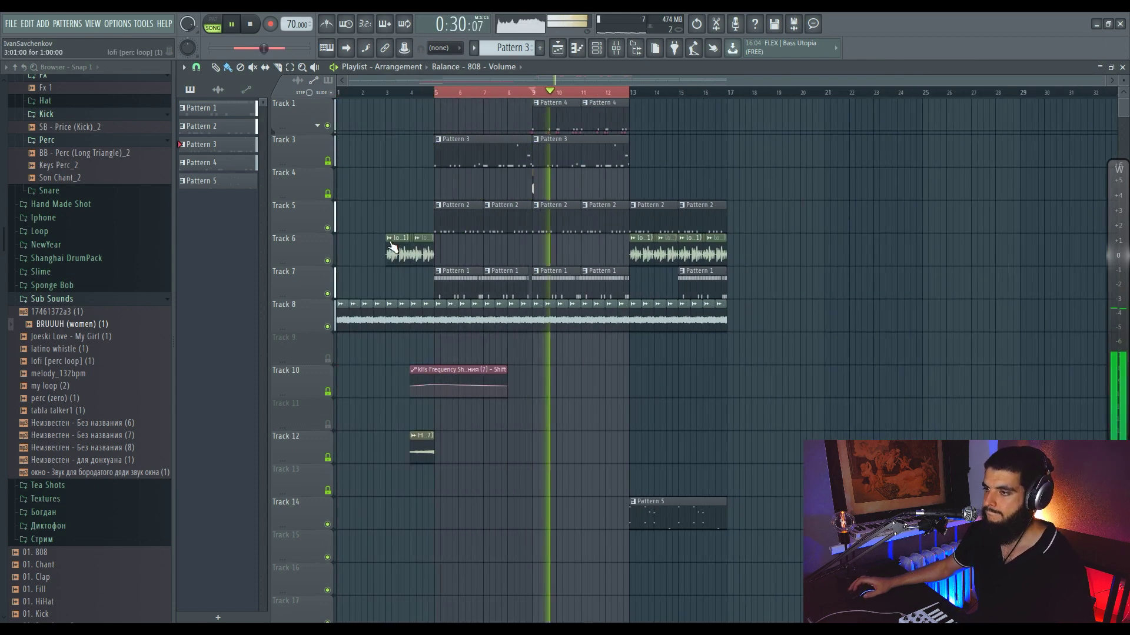
{"action": "key", "text": "space"}
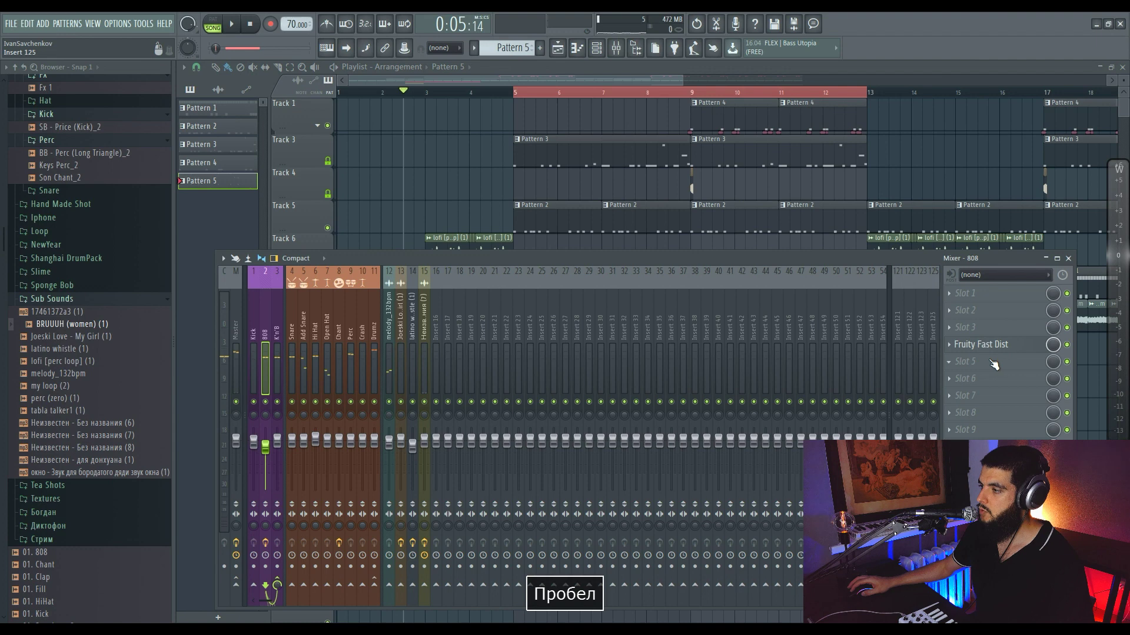
- Load bx_subfilter in slot 5 of the 808 mixer track, set its Low End to -5.9 and play from bar 5
{"action": "left_click", "coordinate": [993, 365]}
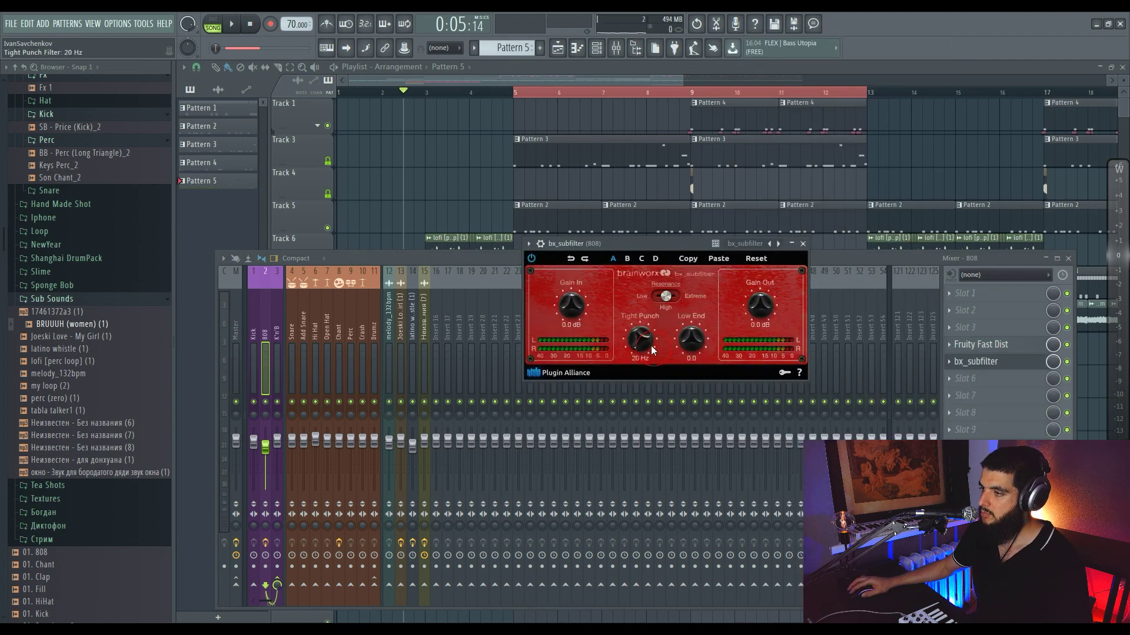
{"action": "key", "text": "space"}
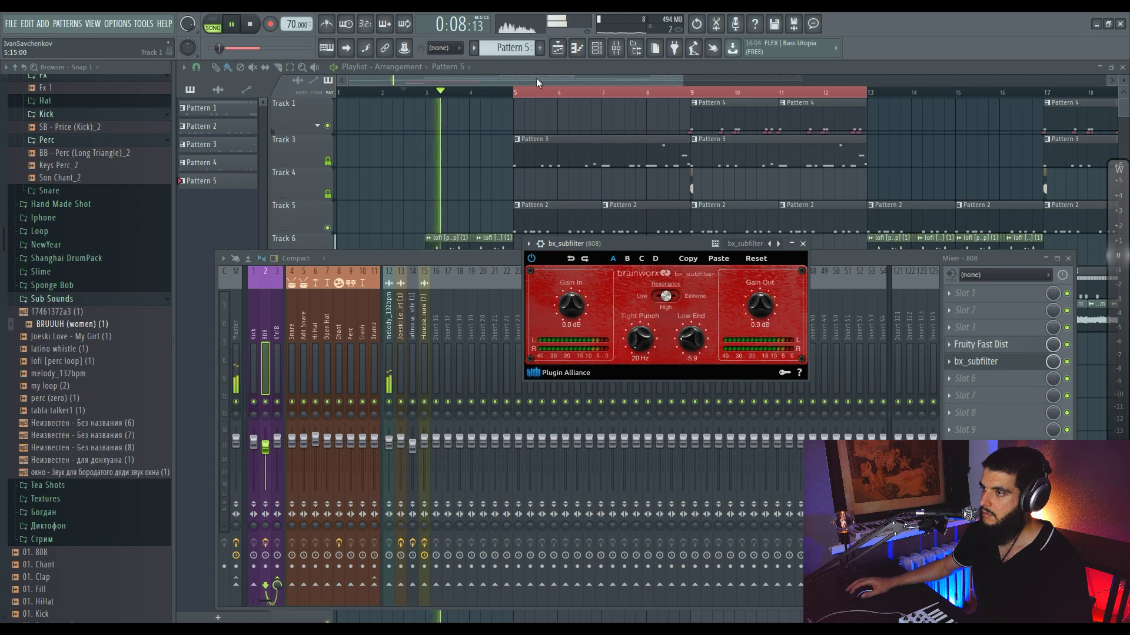
{"action": "left_click", "coordinate": [516, 96]}
{"action": "left_click", "coordinate": [644, 288]}
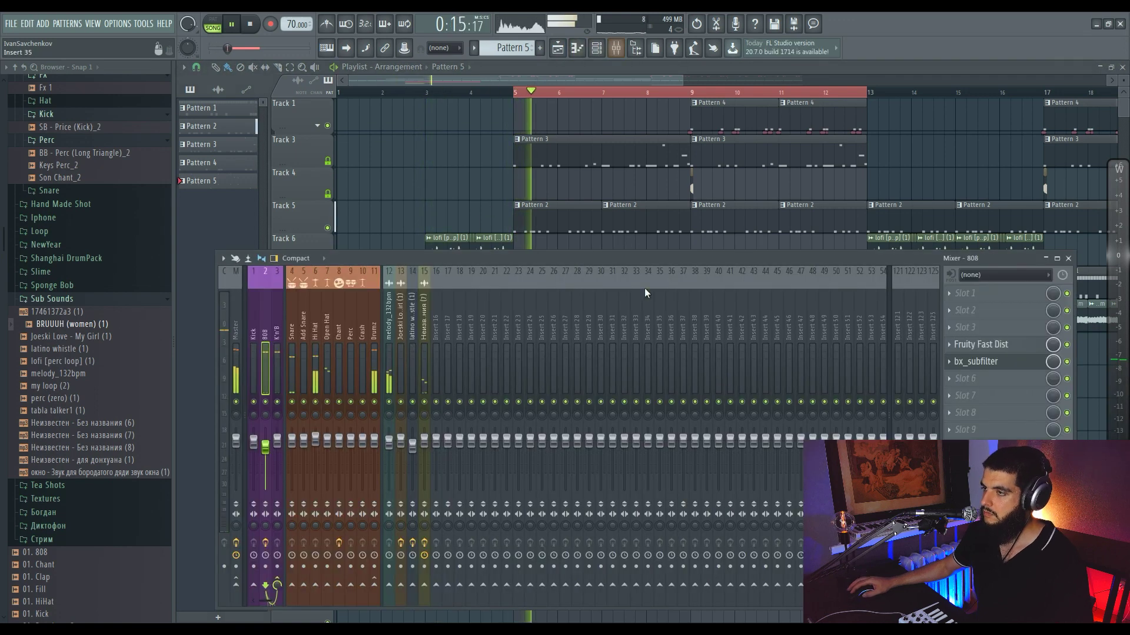
- Compare the 808 with bx_subfilter bypassed and active, and set its Low End to -6.0
{"action": "left_click", "coordinate": [999, 363]}
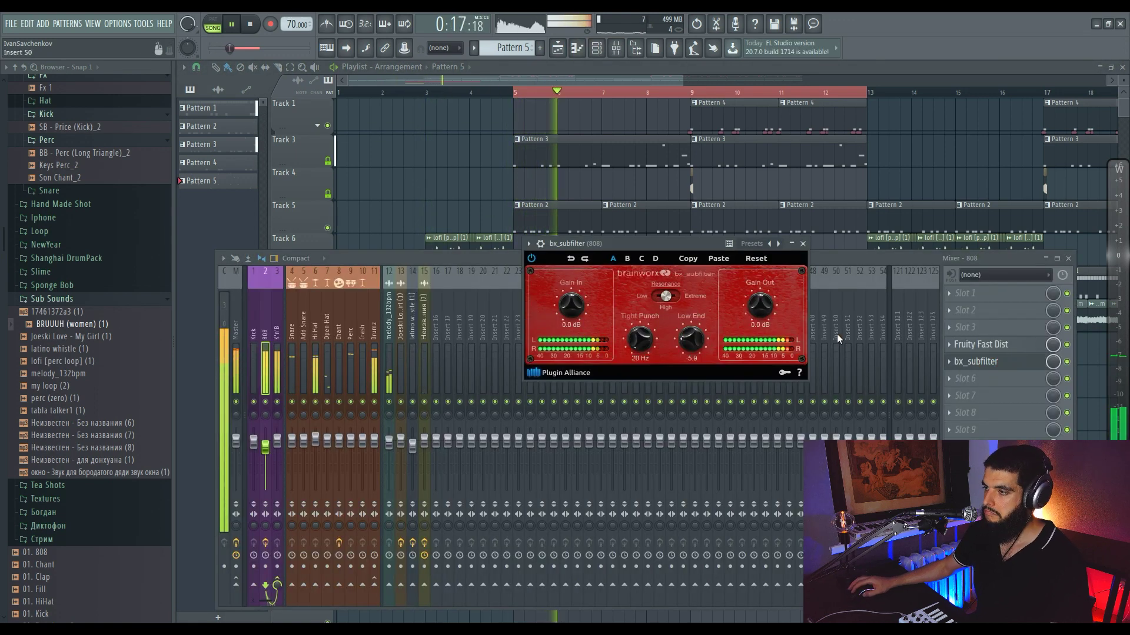
{"action": "left_click", "coordinate": [1071, 365]}
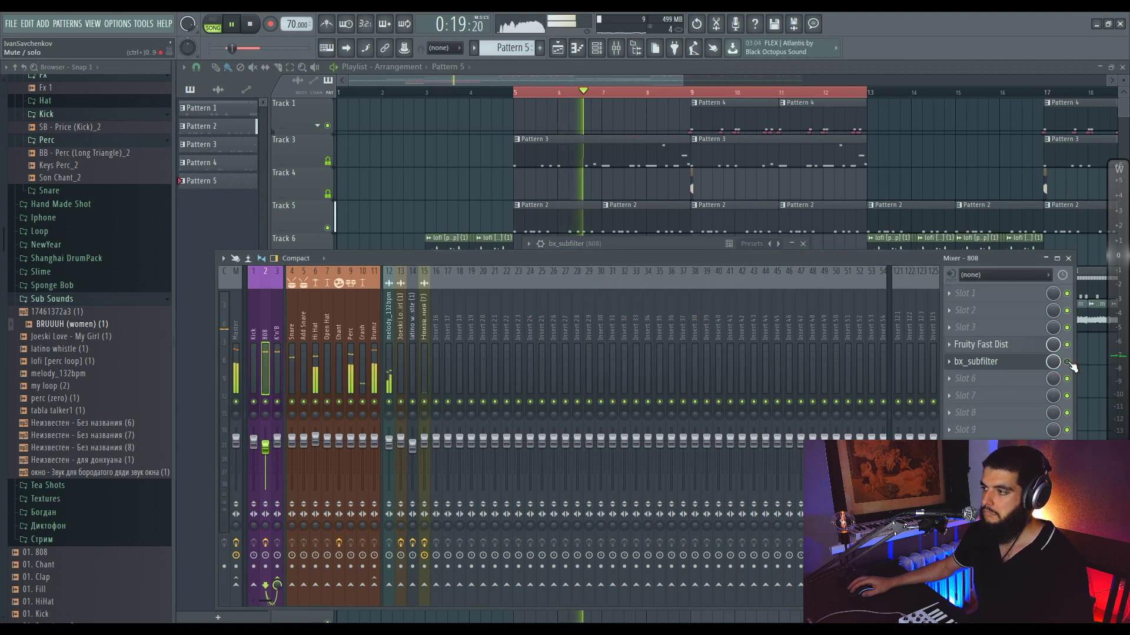
{"action": "left_click", "coordinate": [1000, 361]}
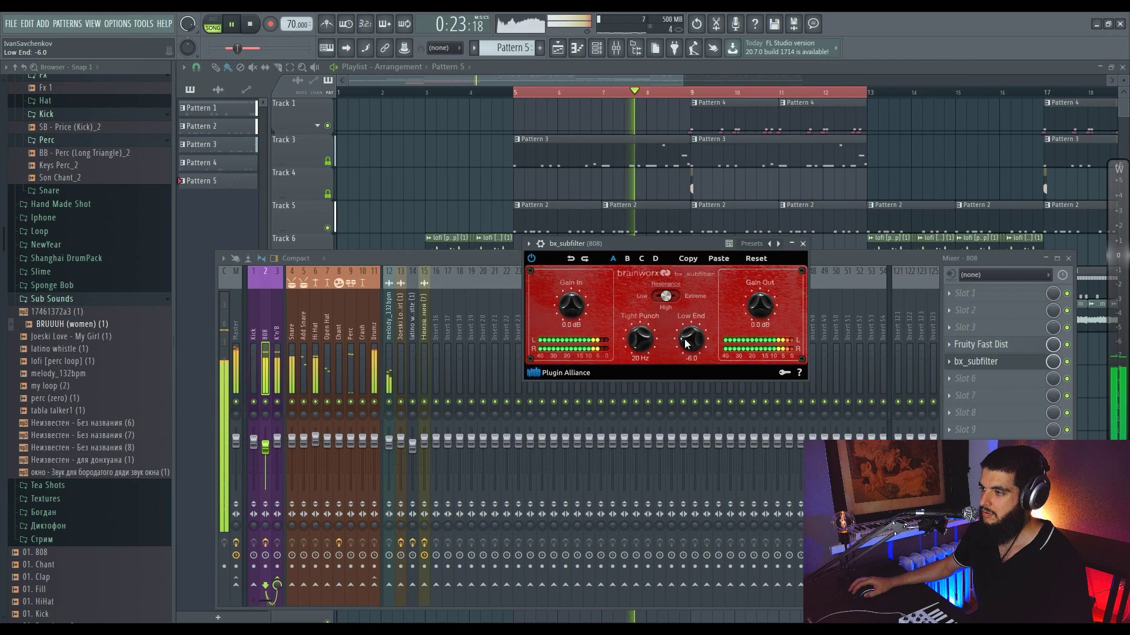
{"action": "key", "text": "Escape"}
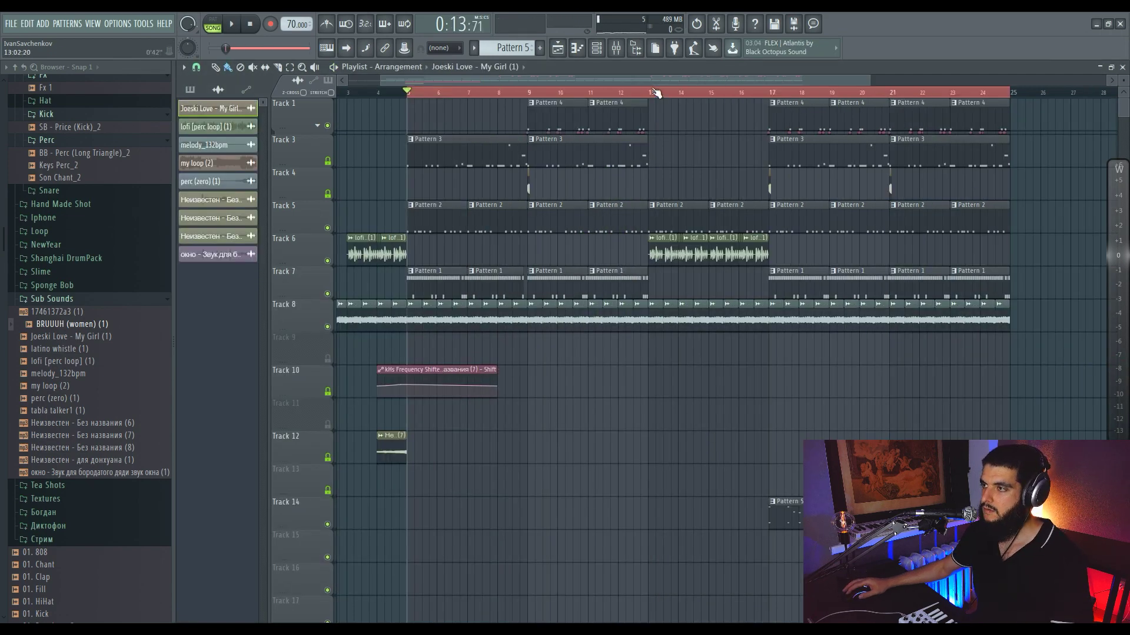
- Add an FL Keys channel, route it to mixer track 17 and load Fruity Reeverb 2 in slot 3 of that track
{"action": "key", "text": "F6"}
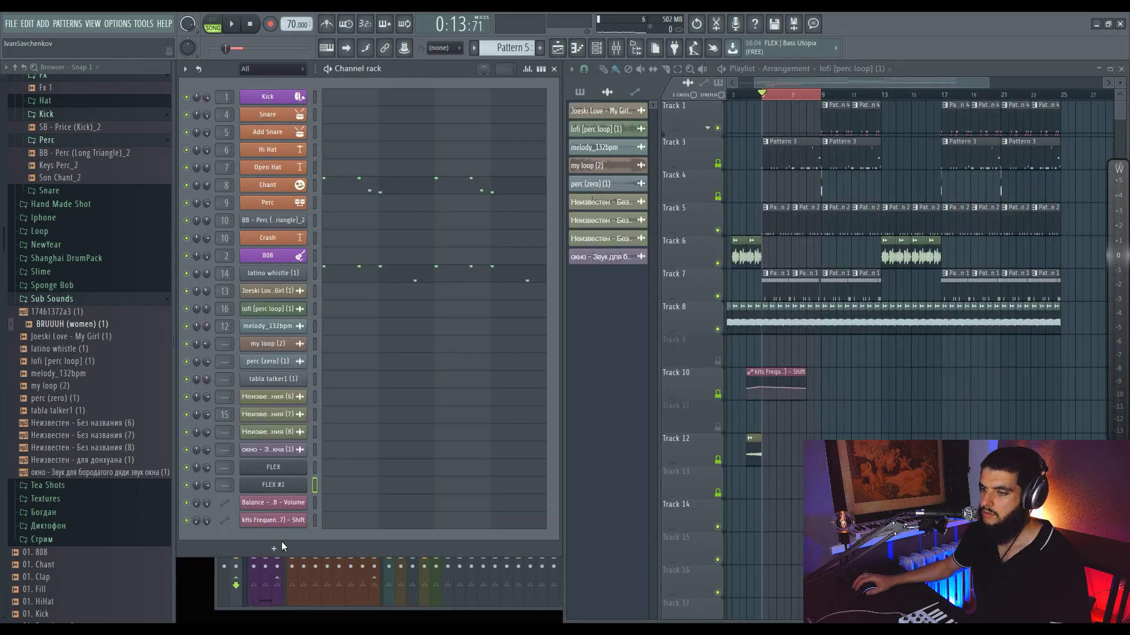
{"action": "left_click", "coordinate": [281, 540]}
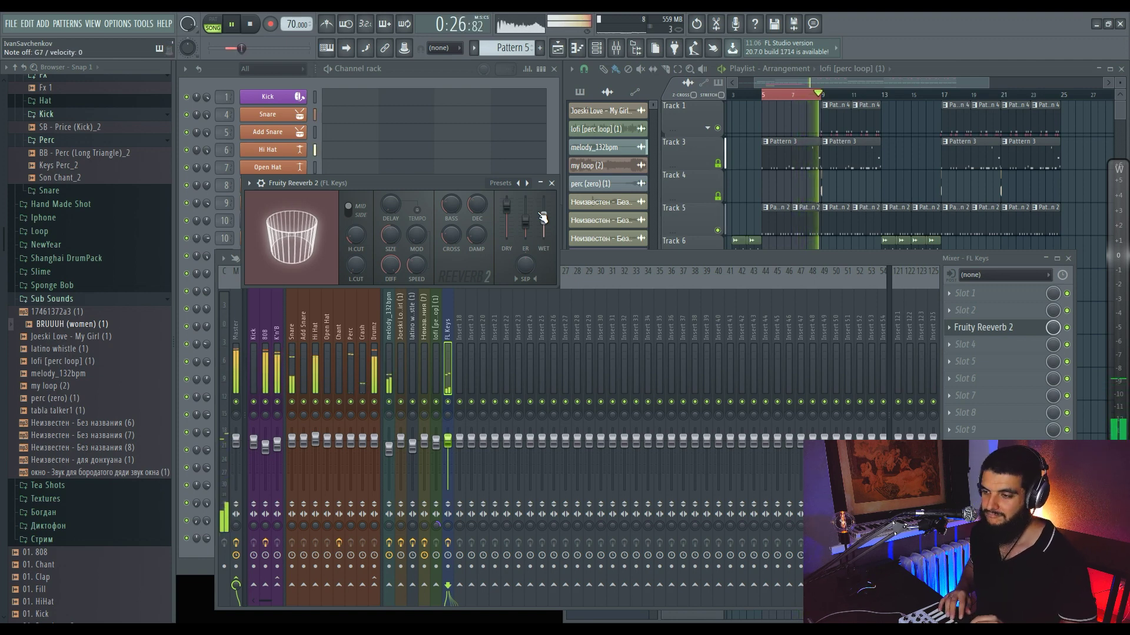
{"action": "key", "text": "space"}
{"action": "left_click", "coordinate": [414, 80]}
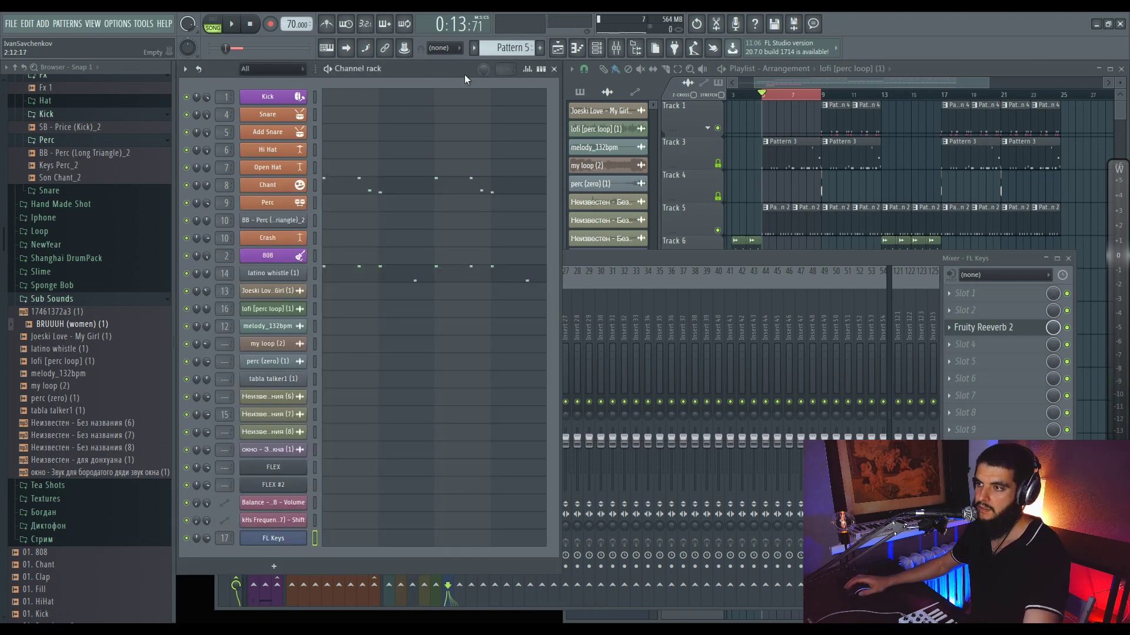
- Record an FL Keys melody into the new Pattern 6 and place the pattern on Track 9 at bar 13
{"action": "left_click", "coordinate": [539, 48]}
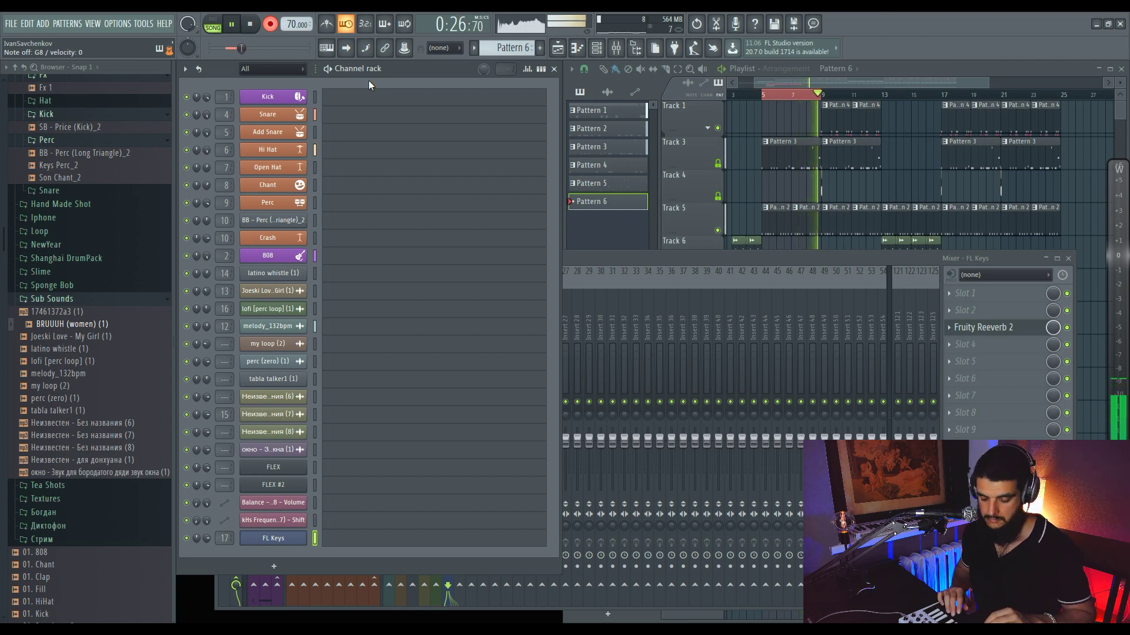
{"action": "key", "text": "space"}
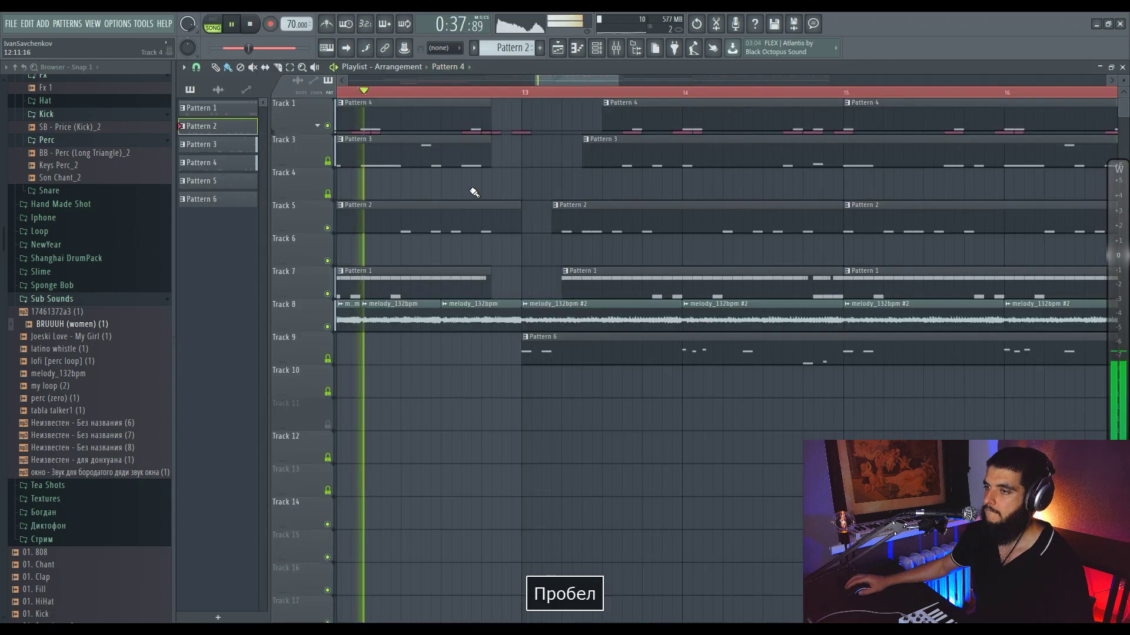
- Duplicate the Pattern 6 clip on Track 9 to bar 17 while the arrangement plays
{"action": "scroll", "coordinate": [474, 193], "scroll_direction": "down", "scroll_amount": 3}
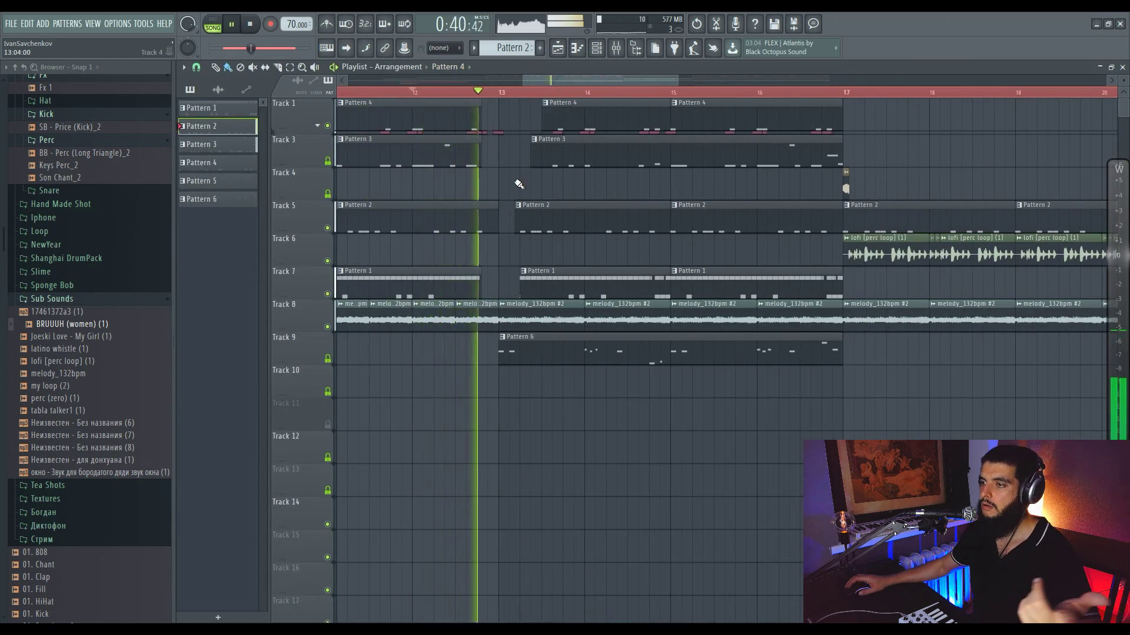
{"action": "scroll", "coordinate": [520, 187], "scroll_direction": "down", "scroll_amount": 4}
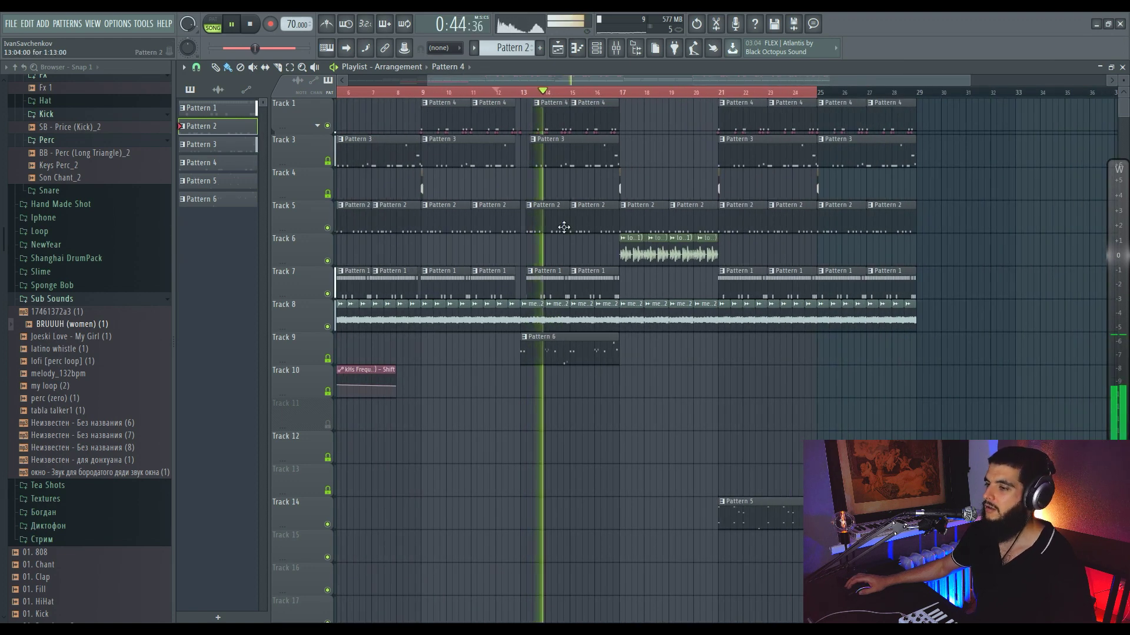
{"action": "scroll", "coordinate": [562, 227], "scroll_direction": "down", "scroll_amount": 3}
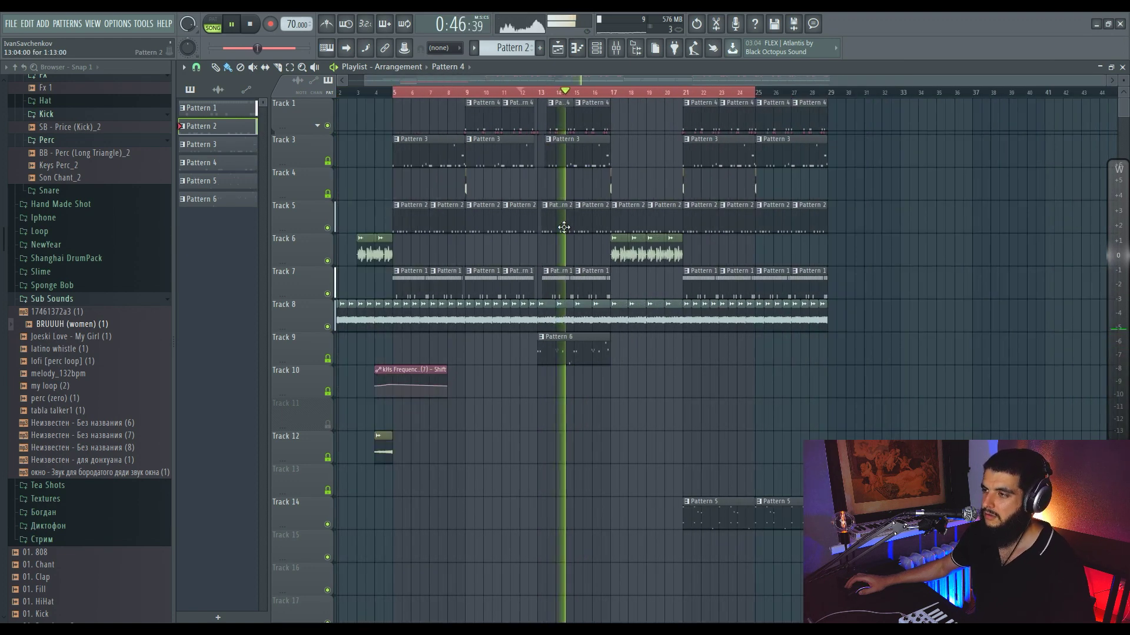
{"action": "left_click_drag", "start_coordinate": [575, 358], "coordinate": [644, 361]}
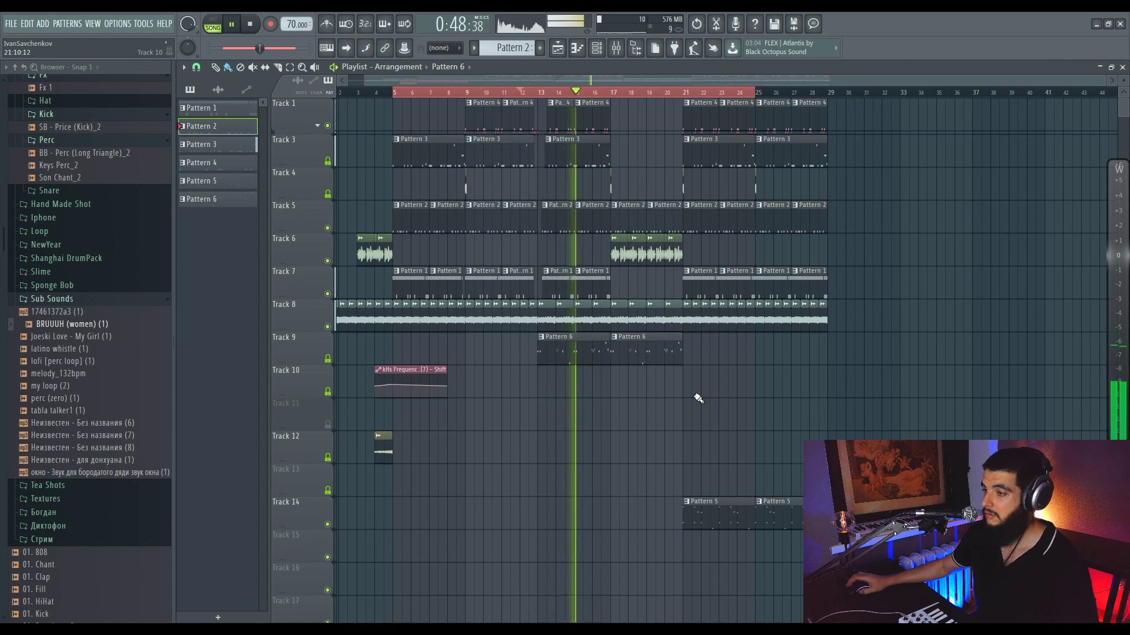
- Play the arrangement through the Pattern 6 section and extend the time selection to bar 29
{"action": "scroll", "coordinate": [677, 396], "scroll_direction": "down", "scroll_amount": 1}
{"action": "scroll", "coordinate": [657, 378], "scroll_direction": "up", "scroll_amount": 3}
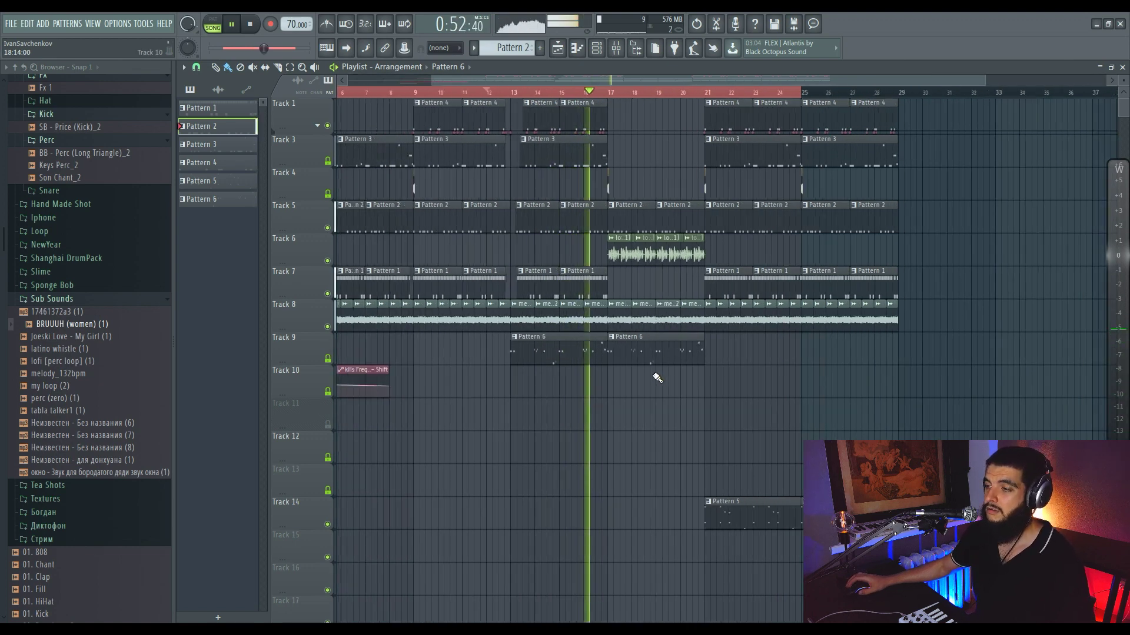
{"action": "scroll", "coordinate": [657, 378], "scroll_direction": "down", "scroll_amount": 2}
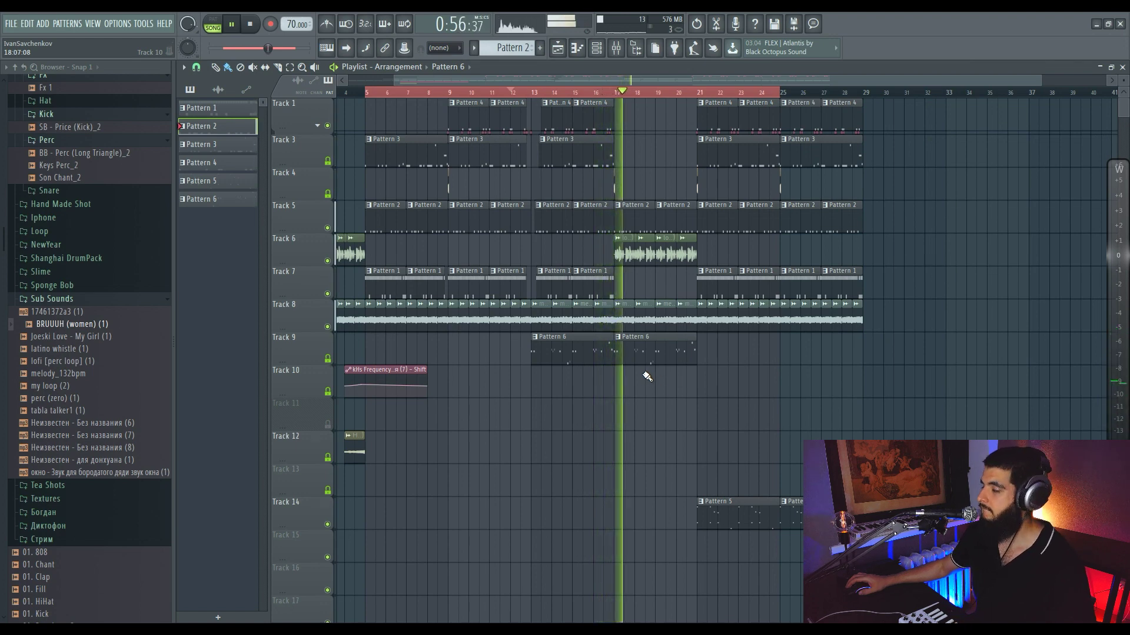
{"action": "scroll", "coordinate": [647, 377], "scroll_direction": "down", "scroll_amount": 1}
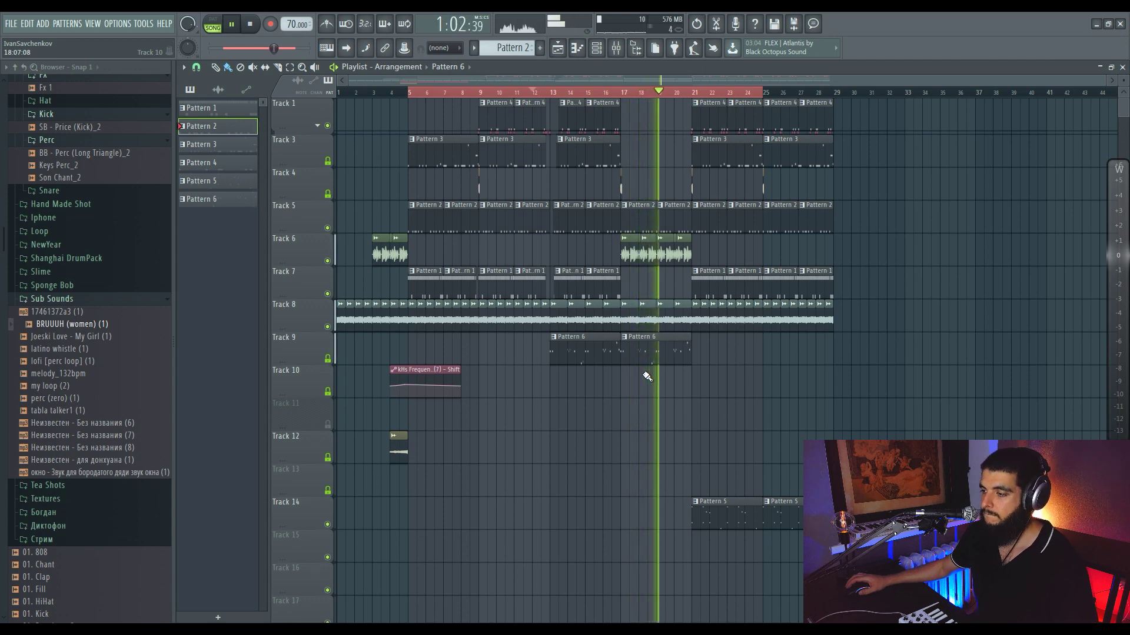
{"action": "scroll", "coordinate": [769, 398], "scroll_direction": "up", "scroll_amount": 3}
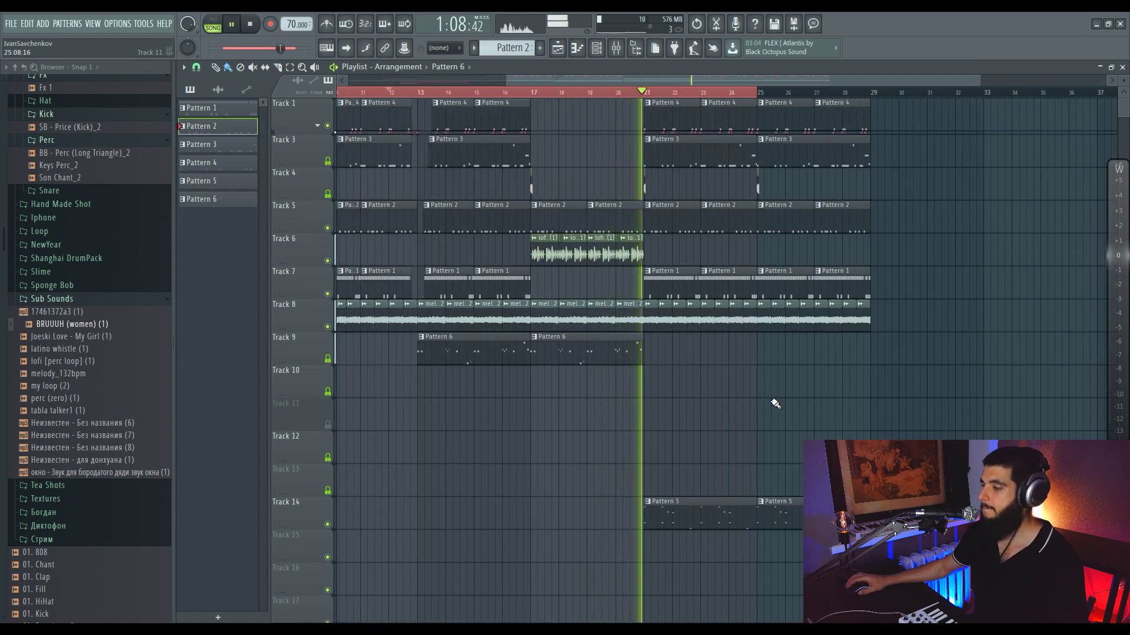
{"action": "scroll", "coordinate": [775, 403], "scroll_direction": "down", "scroll_amount": 3}
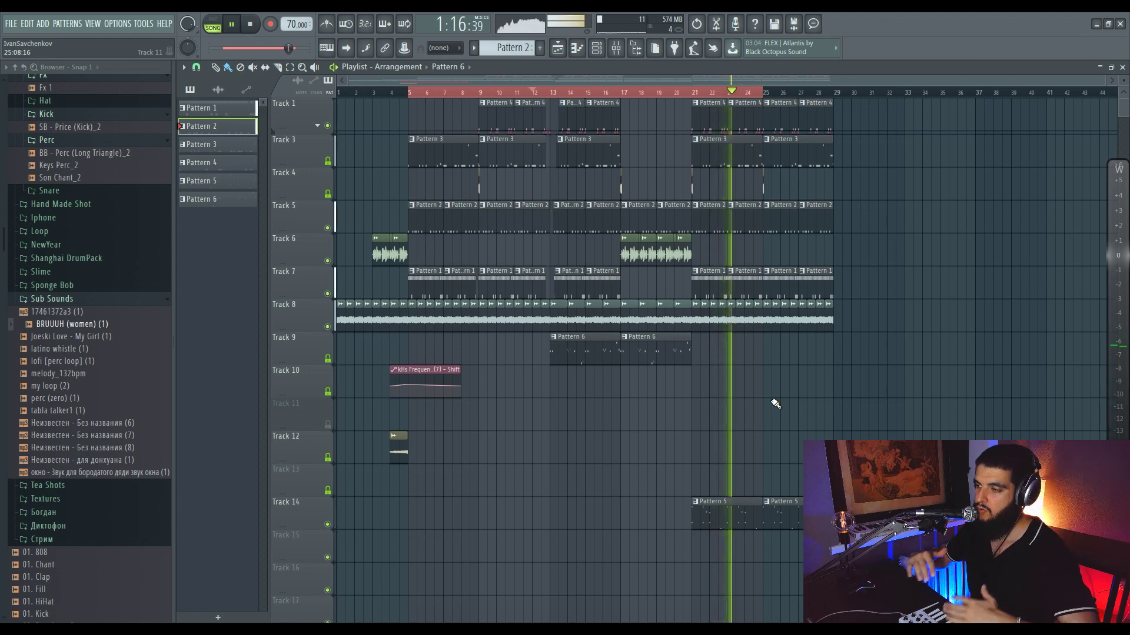
{"action": "left_click", "coordinate": [834, 95], "text": "ctrl+shift"}
{"action": "left_click", "coordinate": [882, 168], "text": "ctrl"}
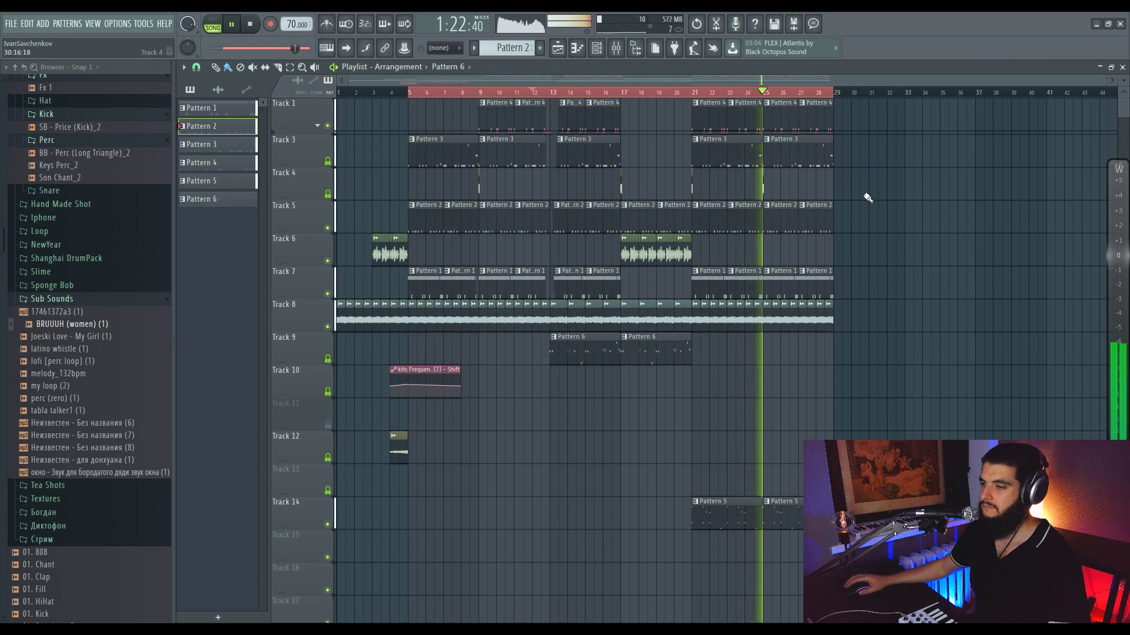
{"action": "key", "text": "space"}
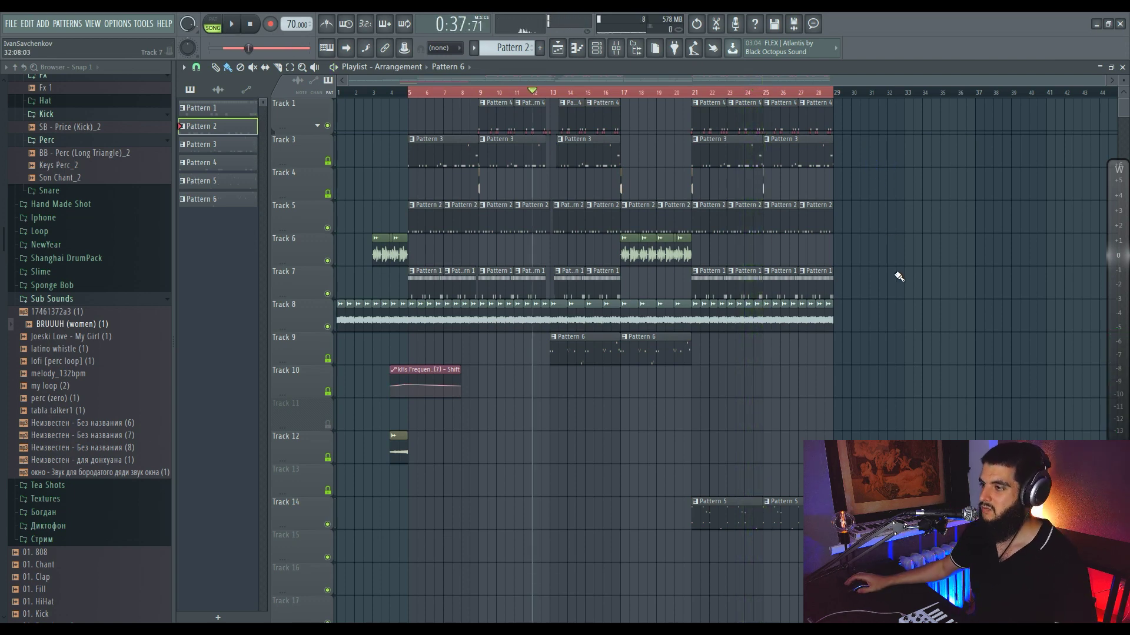